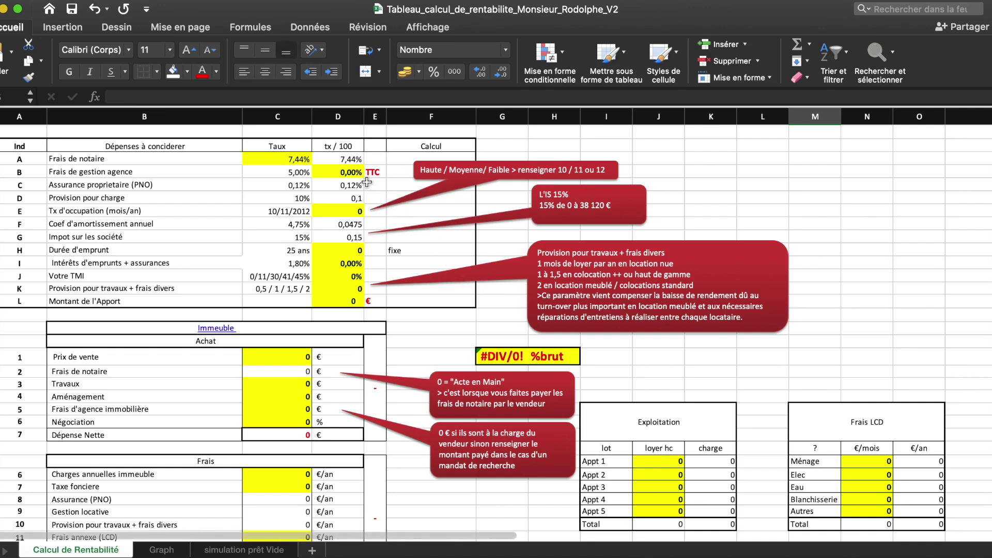
Set the tx / 100 value of Frais de gestion agence to 5% and Tx d'occupation to 12
left_click(339, 172)
type("5")
left_click(343, 193)
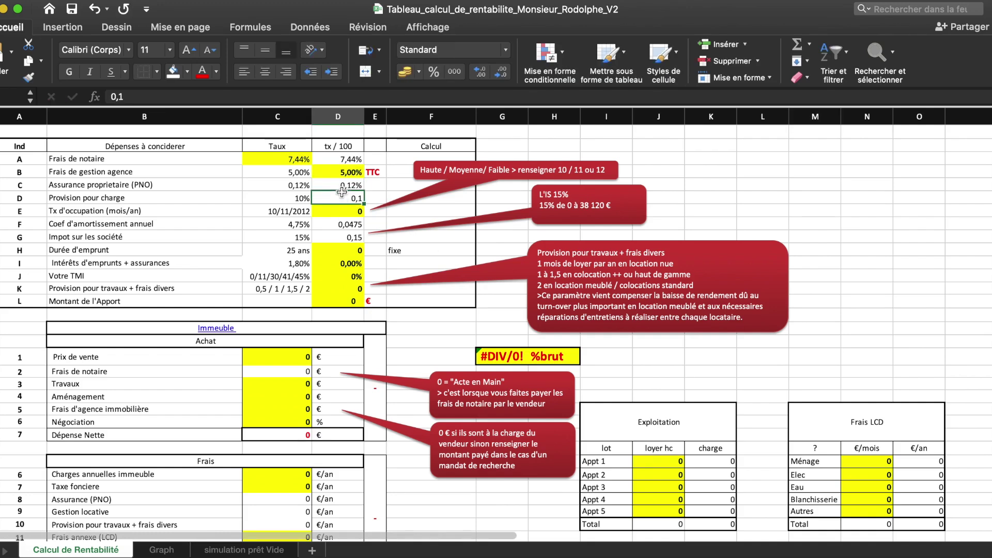
left_click(340, 211)
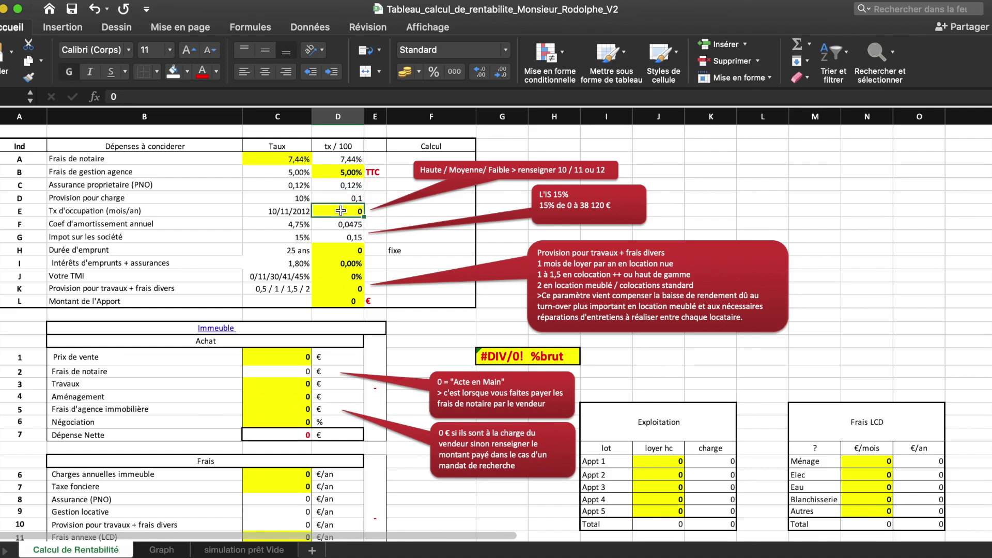
type("12")
left_click(340, 224)
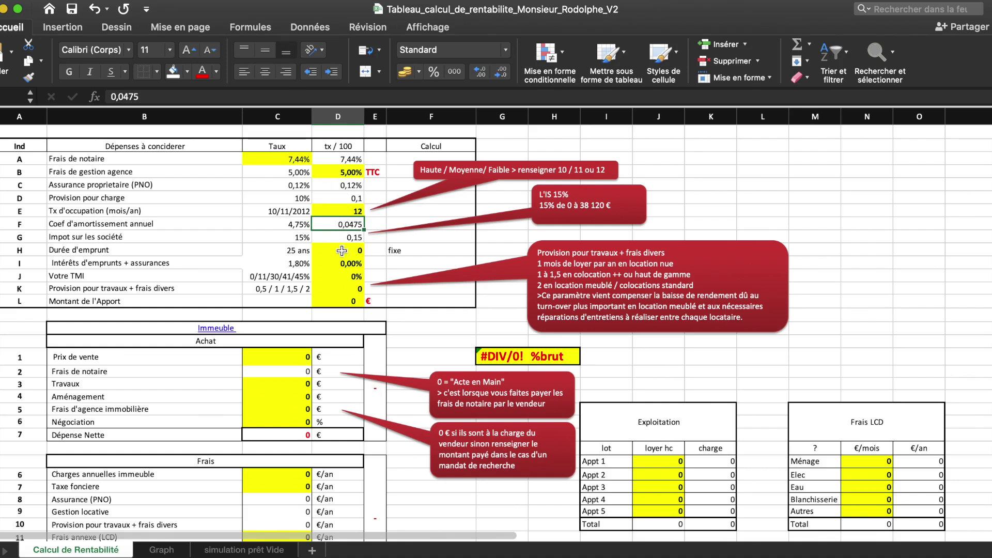
Set Durée d'emprunt to 25 and Intérêts d'emprunts + assurances to 1,8% in the assumptions table
left_click(341, 251)
type("25")
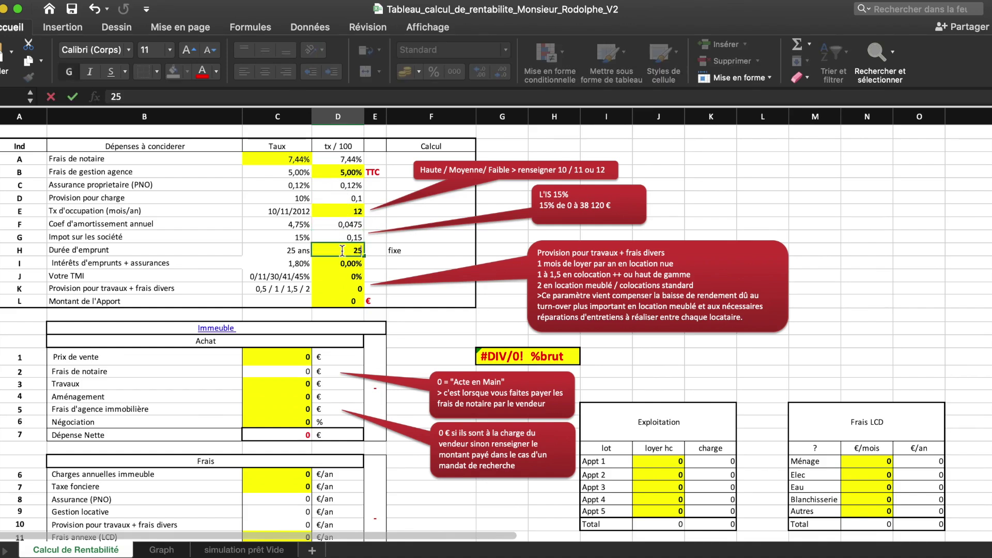
left_click(339, 264)
type("112")
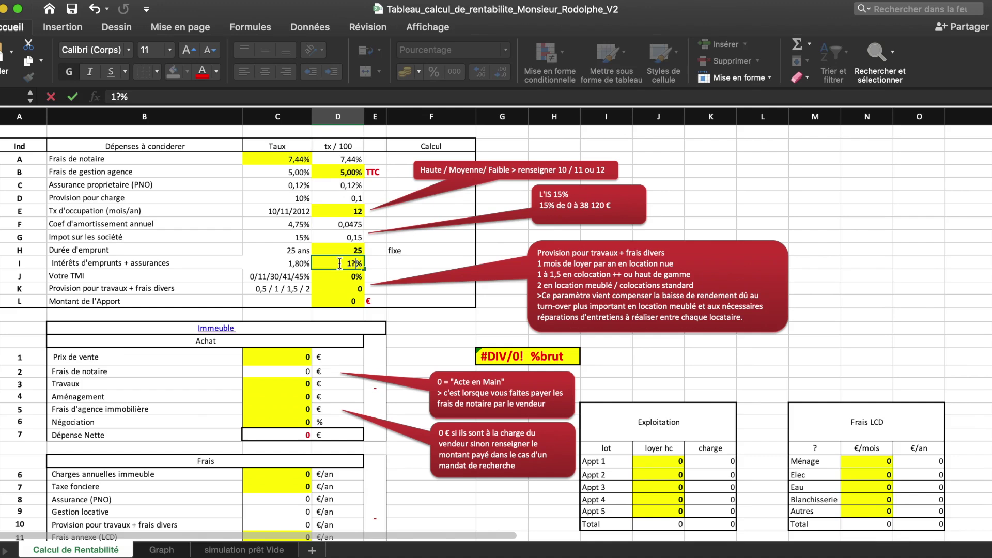
type(",8")
key("Return")
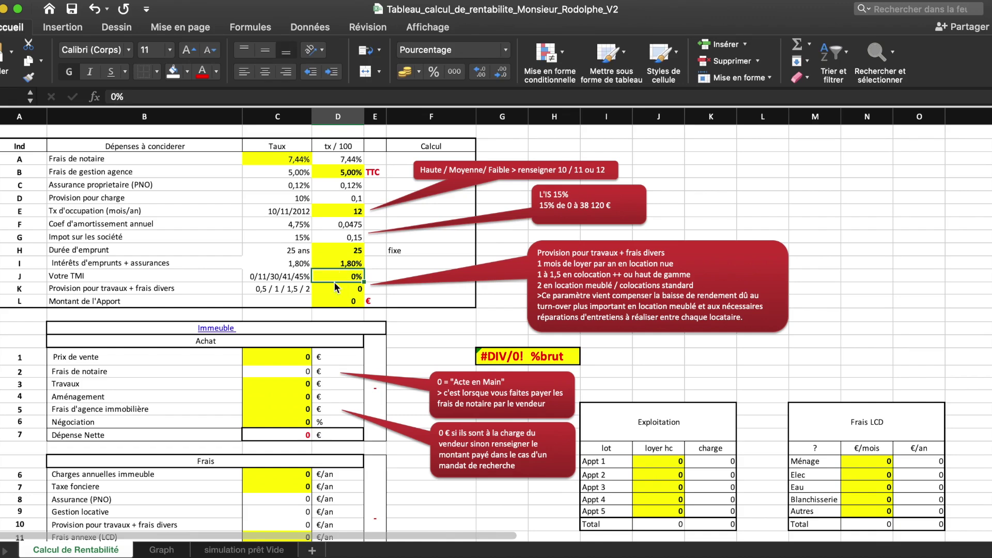
Set Votre TMI to 30% and Provision pour travaux + frais divers to 1 in the assumptions table
type("30")
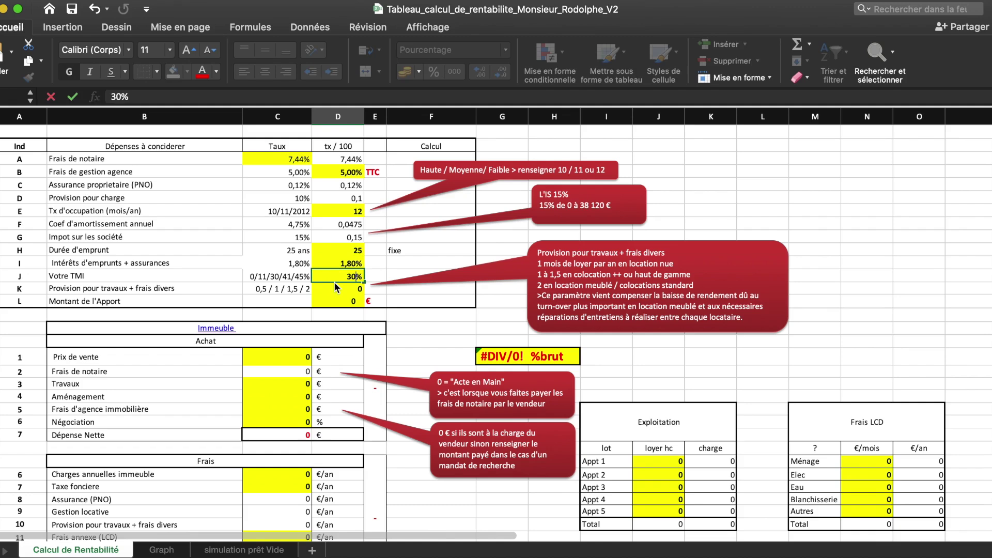
key("Return")
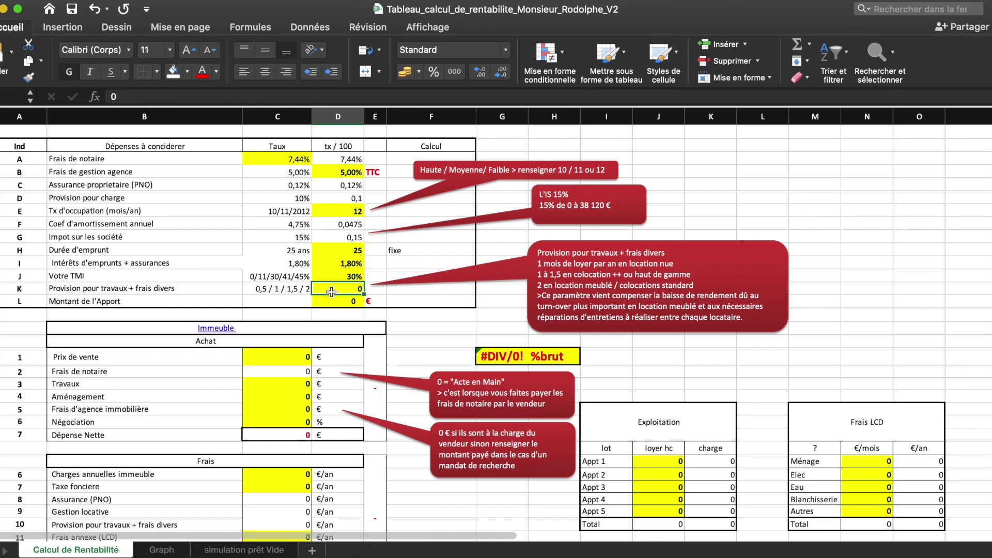
type("1")
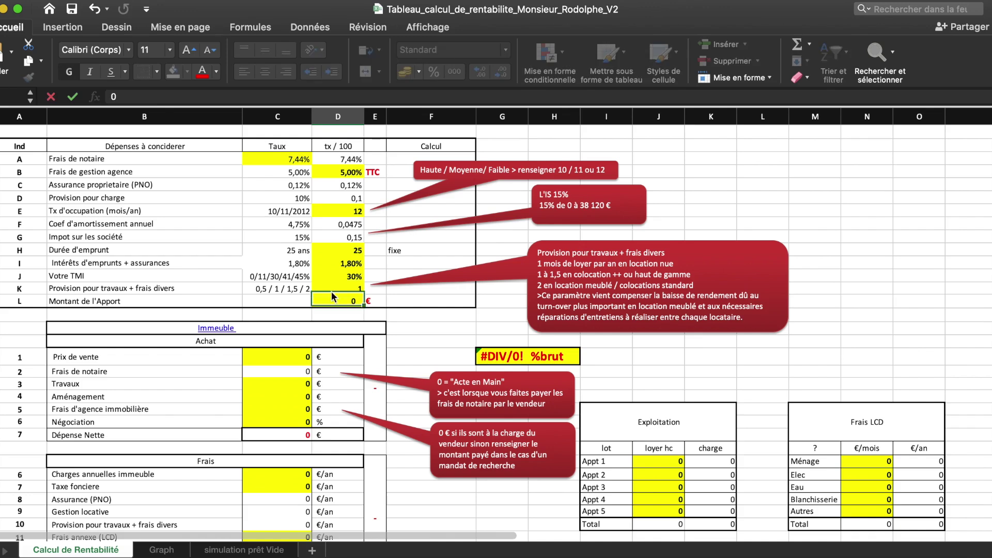
key("Return")
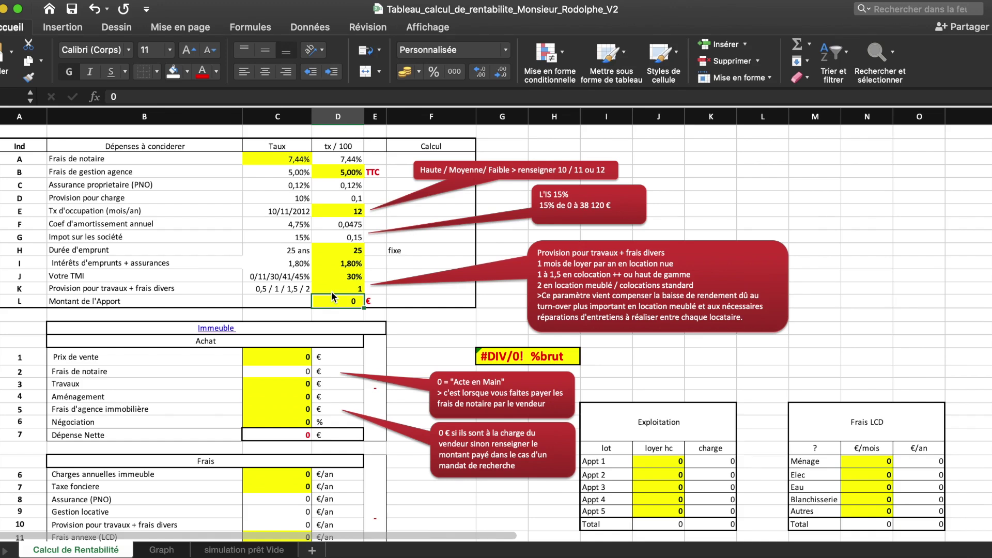
Enter 20000 € as the Montant de l'Apport in the assumptions table
type("2000")
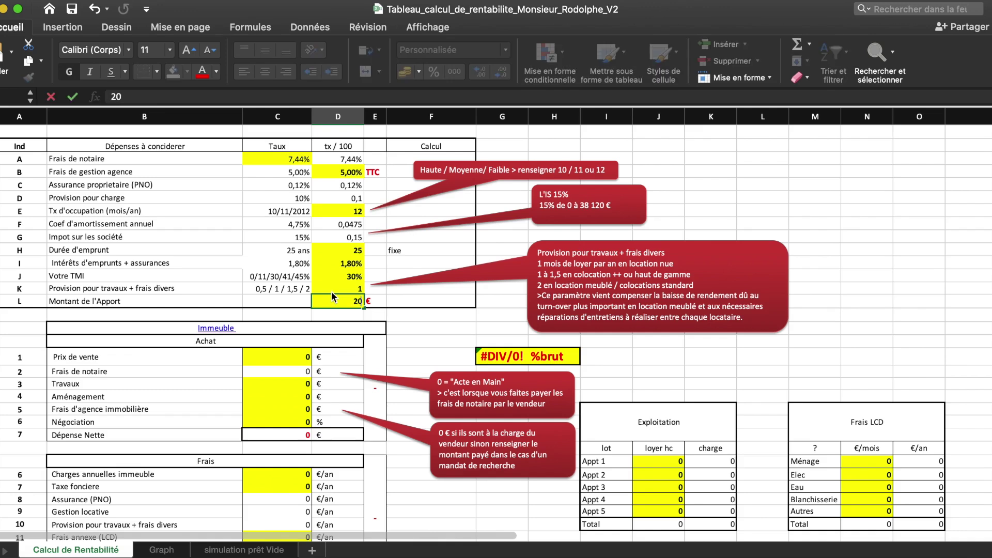
type("0")
key("Return")
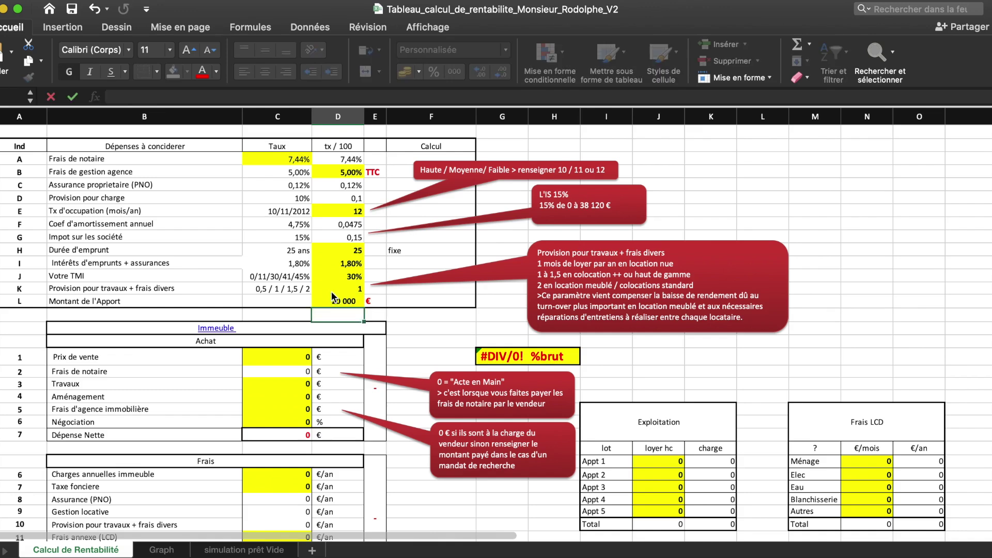
In the Achat section, set Prix de vente to 260000 € and Travaux to 25000 €
left_click(266, 357)
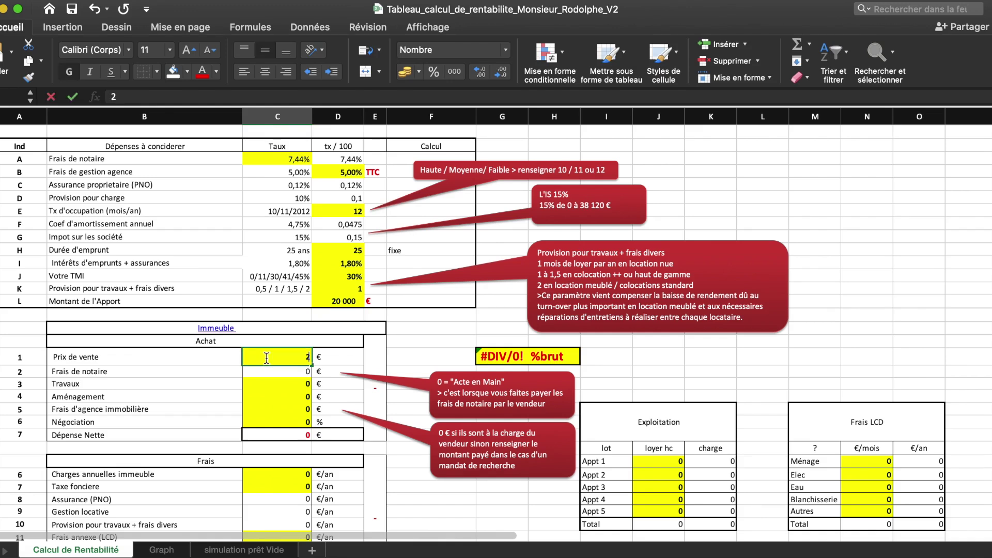
type("260000")
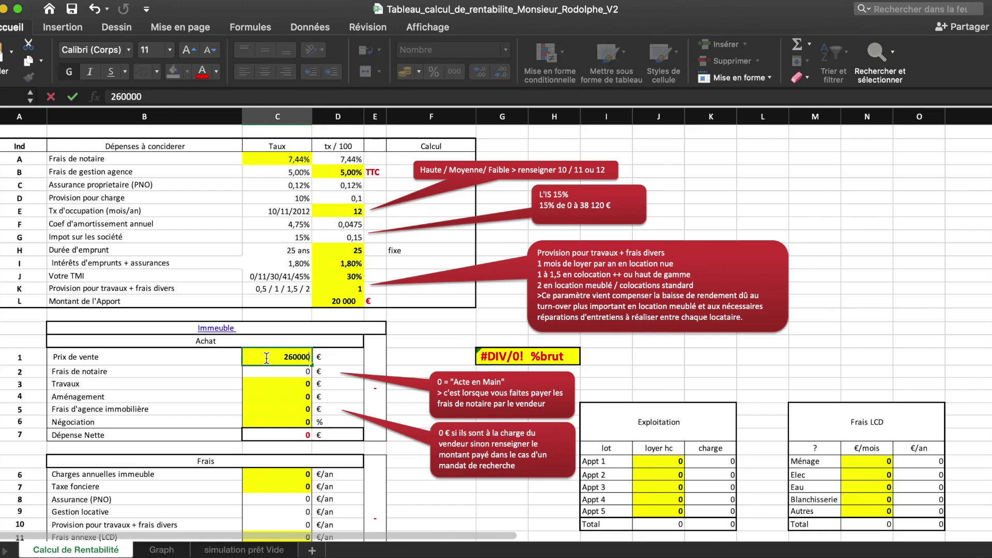
key("Return")
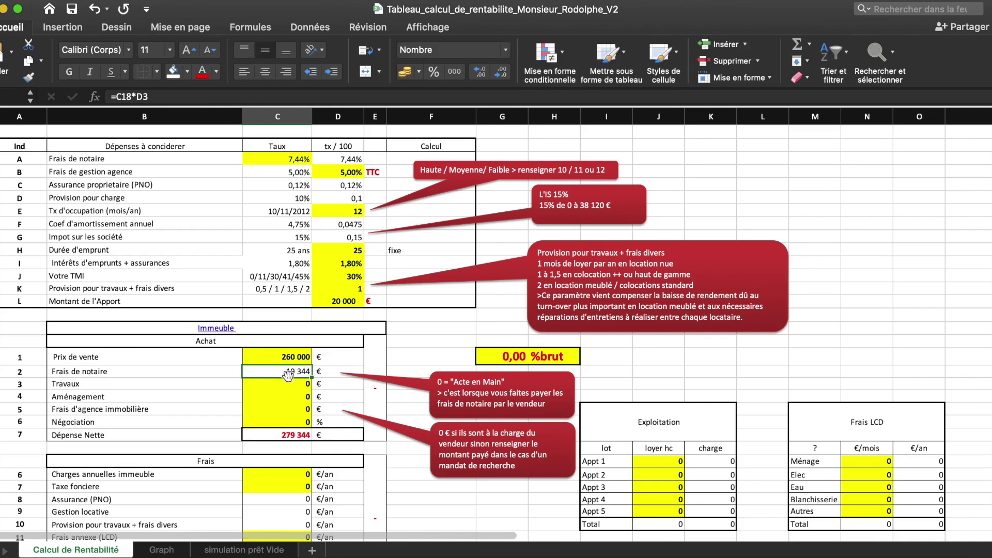
left_click(291, 385)
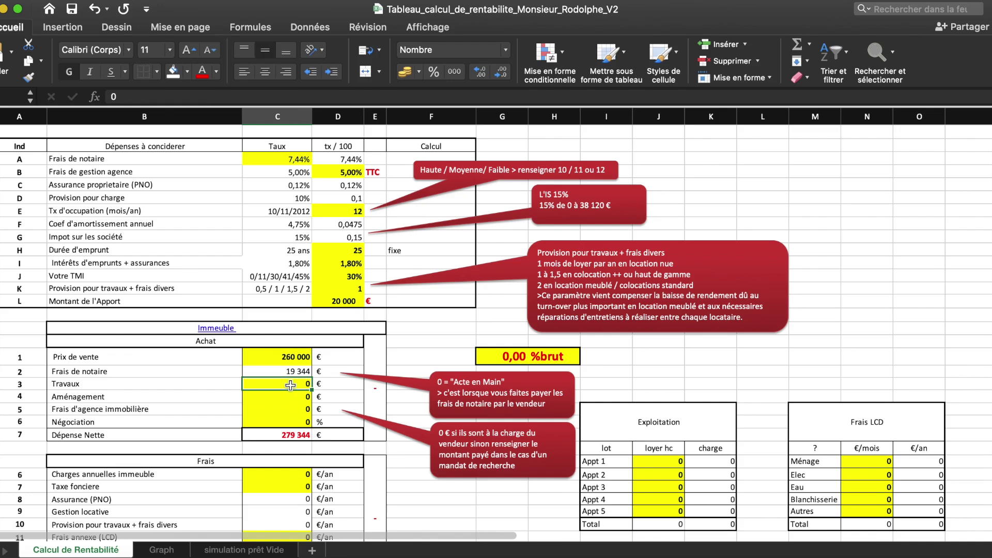
type("25000")
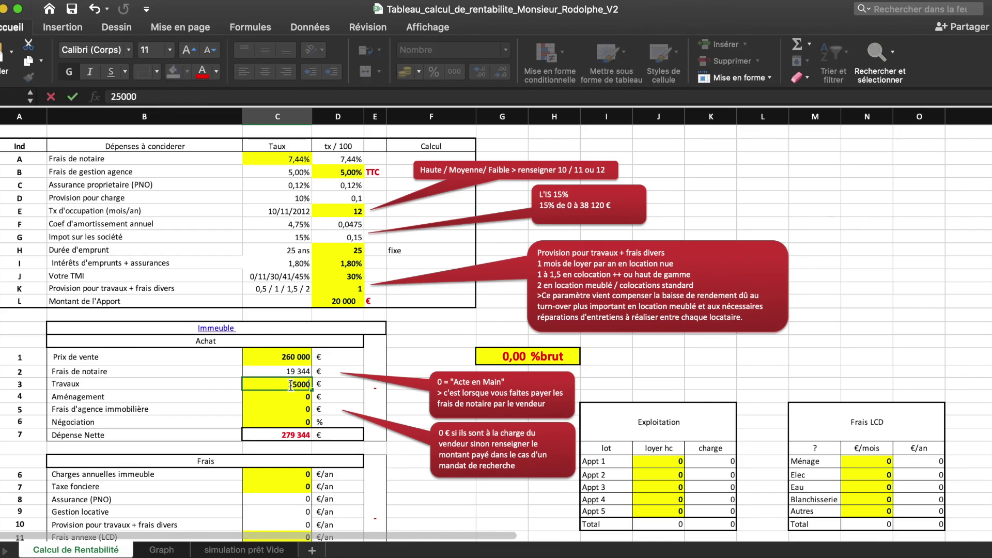
key("Return")
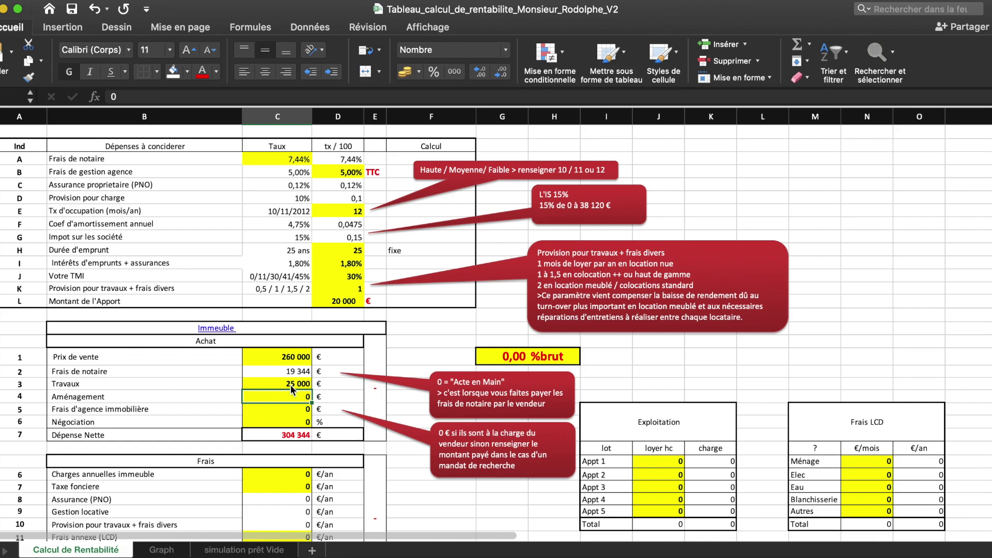
In the Achat section, set Aménagement to 7500 € and Négociation to 10%
type("7500")
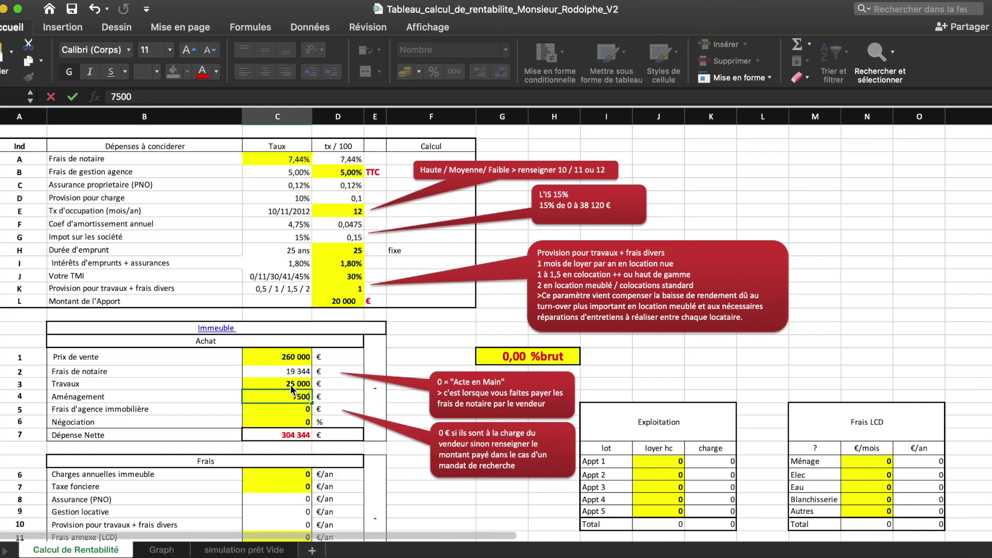
key("Return")
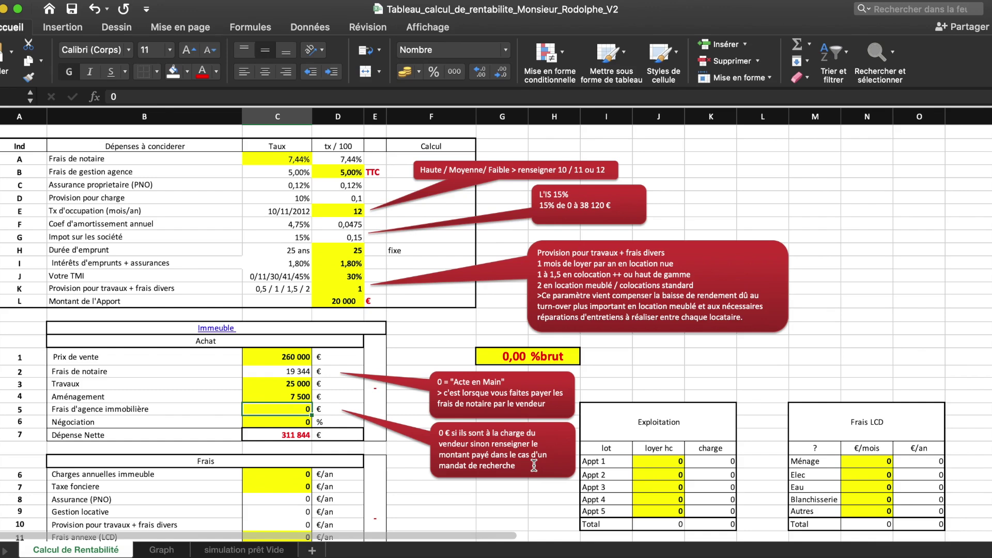
left_click(293, 421)
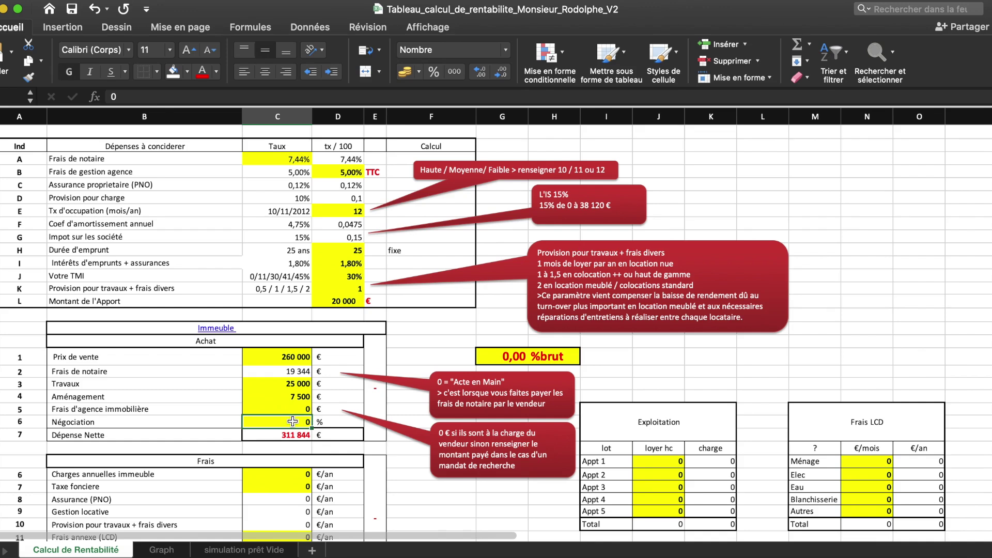
type("10")
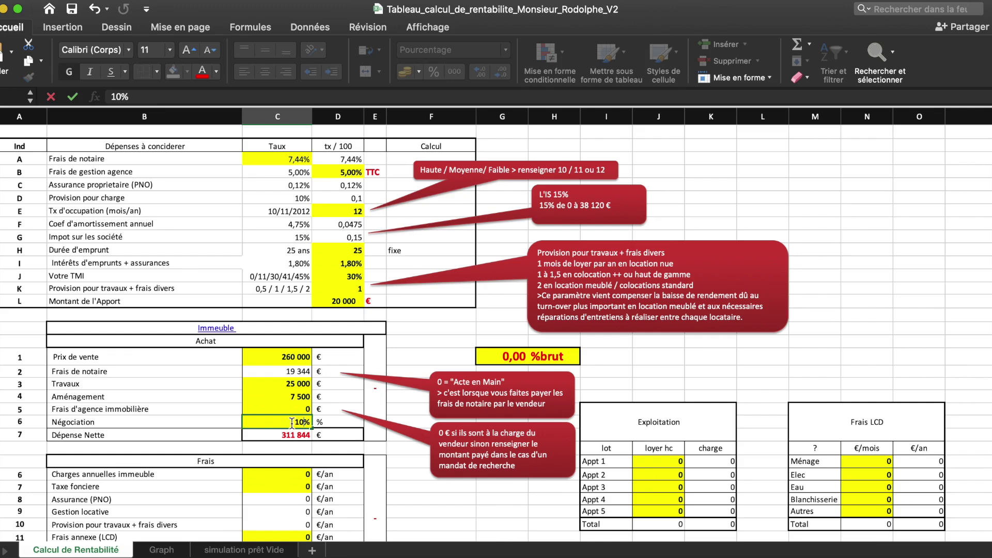
key("Return")
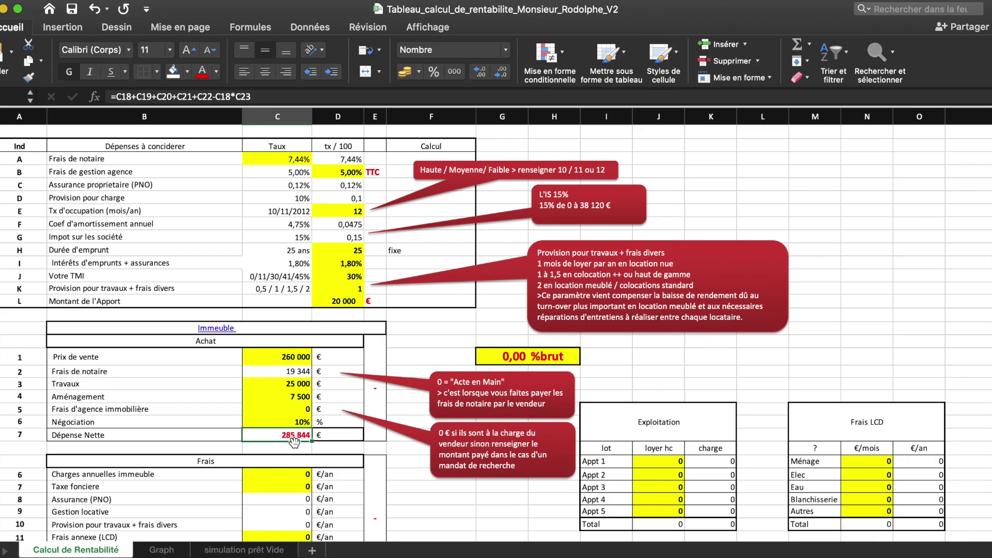
In the Frais section, set Charges annuelles immeuble to 1500 €/an and Taxe fonciere to 2200 €/an
scroll(321, 448, "down", 3)
scroll(321, 448, "down", 1)
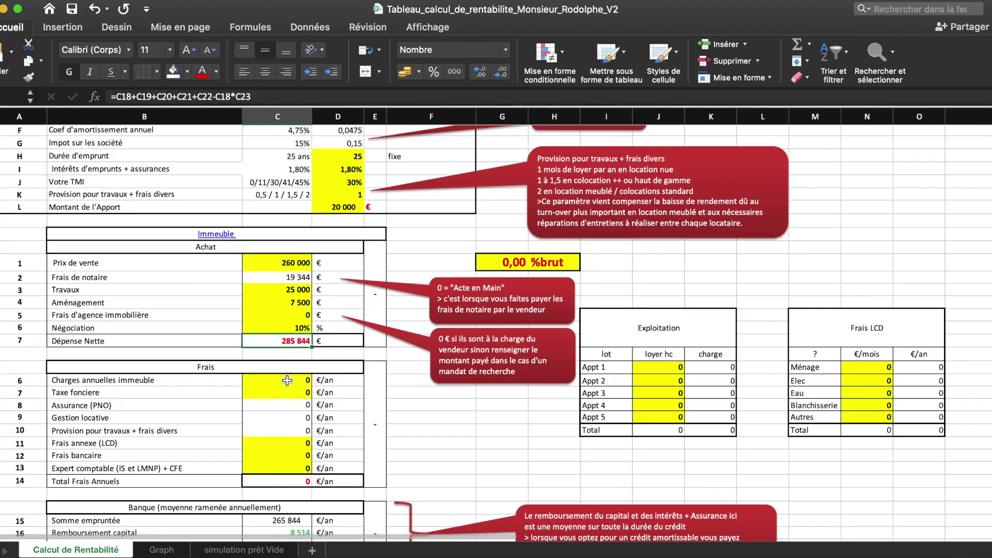
left_click(288, 383)
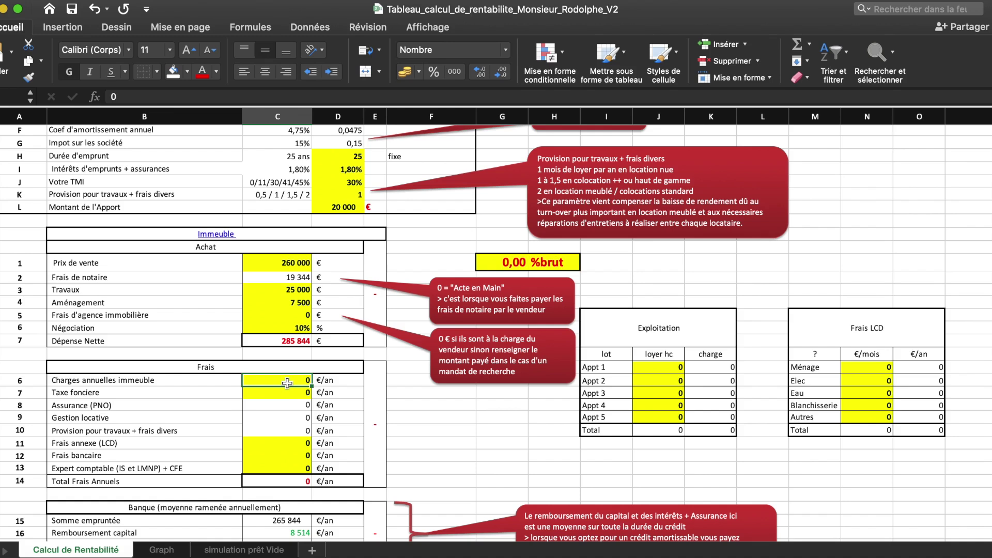
type("15")
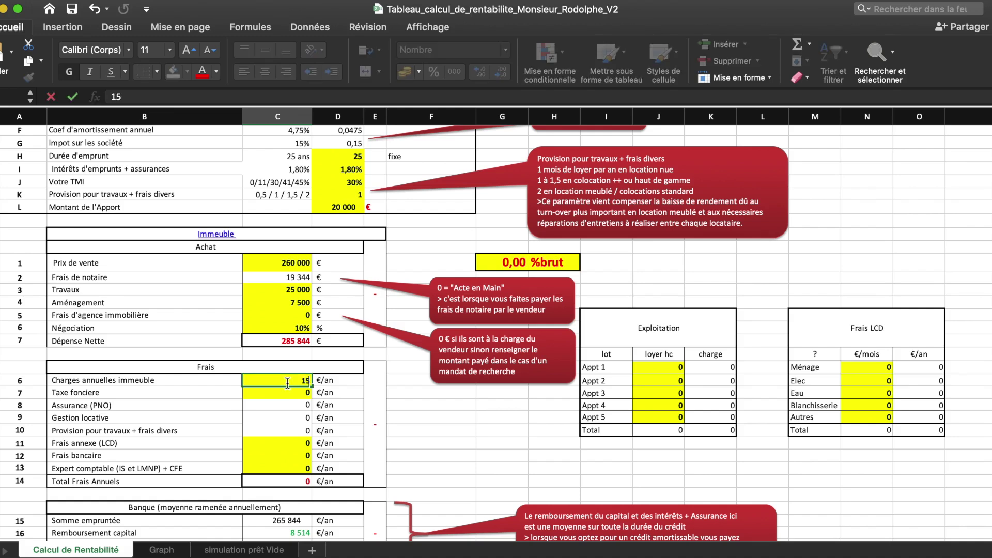
type("00")
left_click(285, 391)
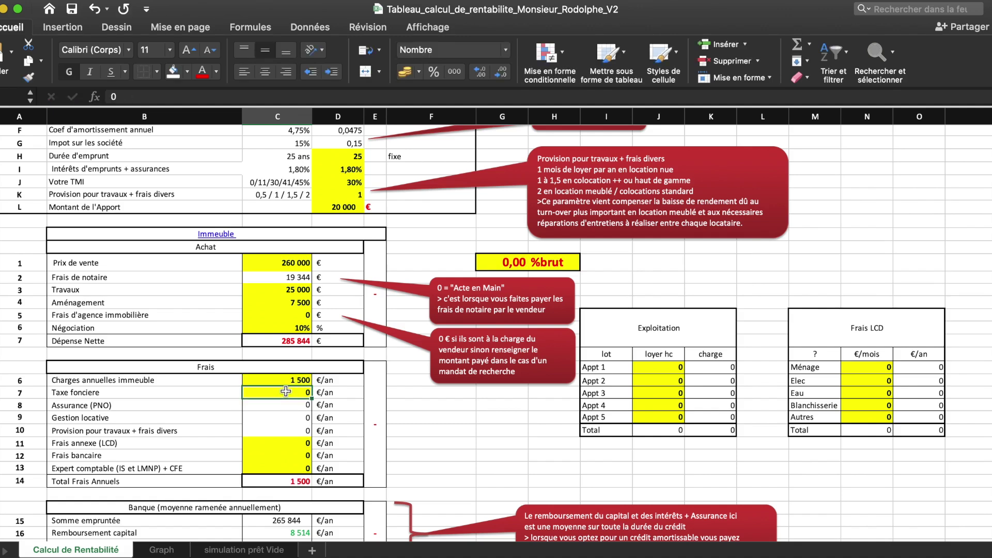
type("2200")
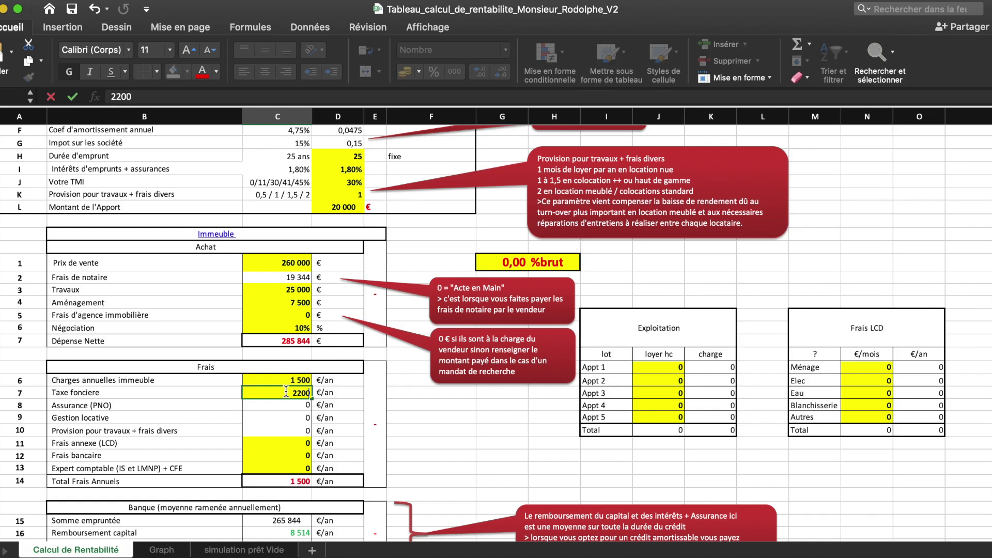
key("Return")
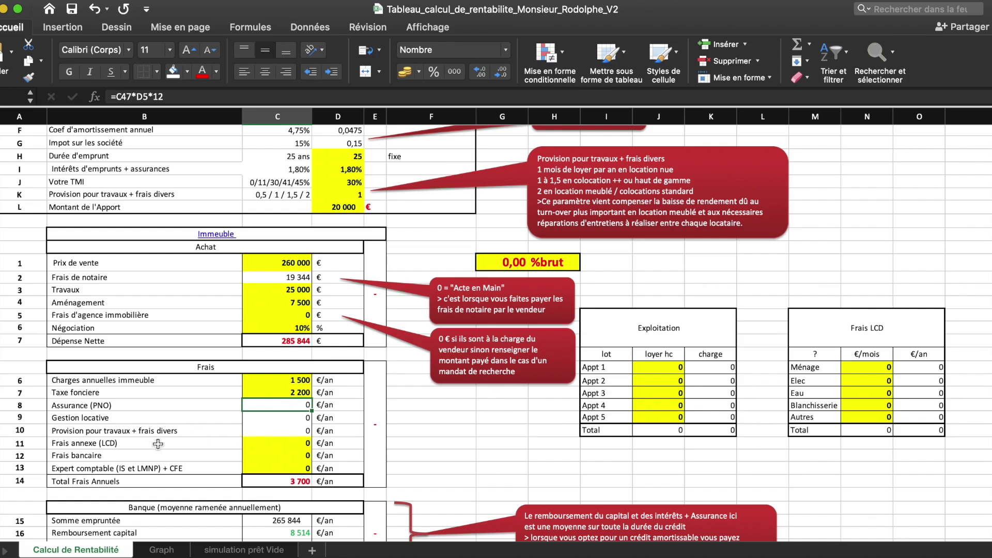
In the Frais section, set Frais bancaire to 200 €/an and Expert comptable + CFE to 500 €/an
left_click(271, 445)
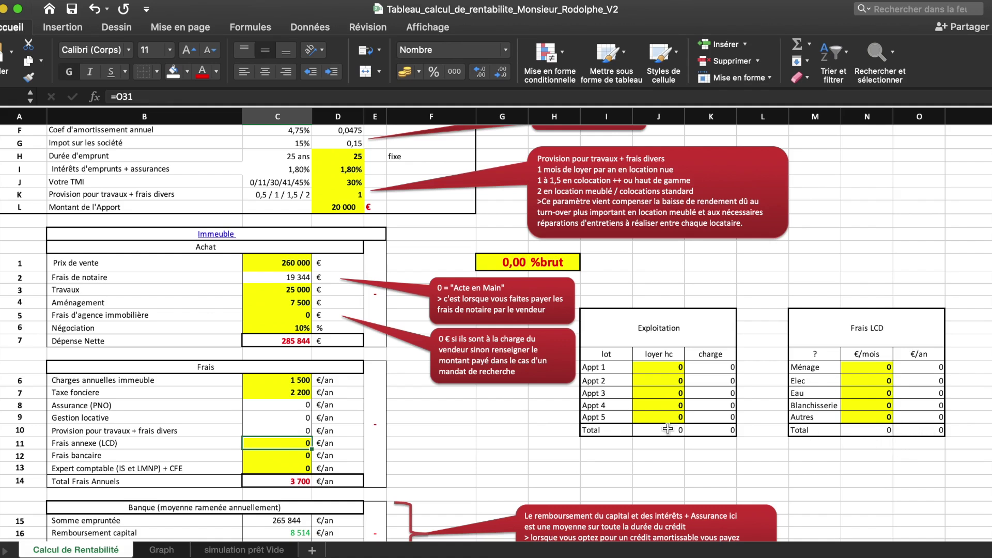
left_click(271, 457)
type("200")
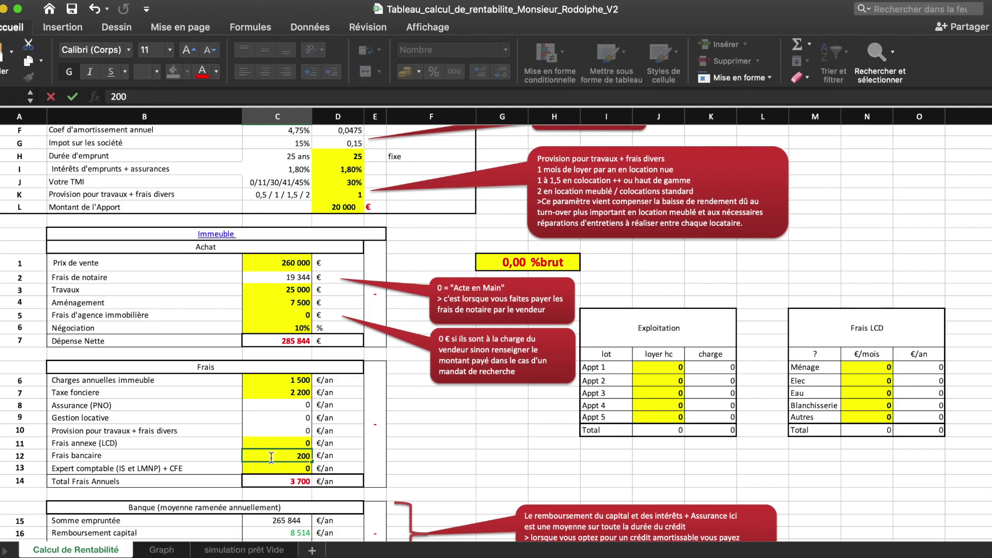
left_click(268, 467)
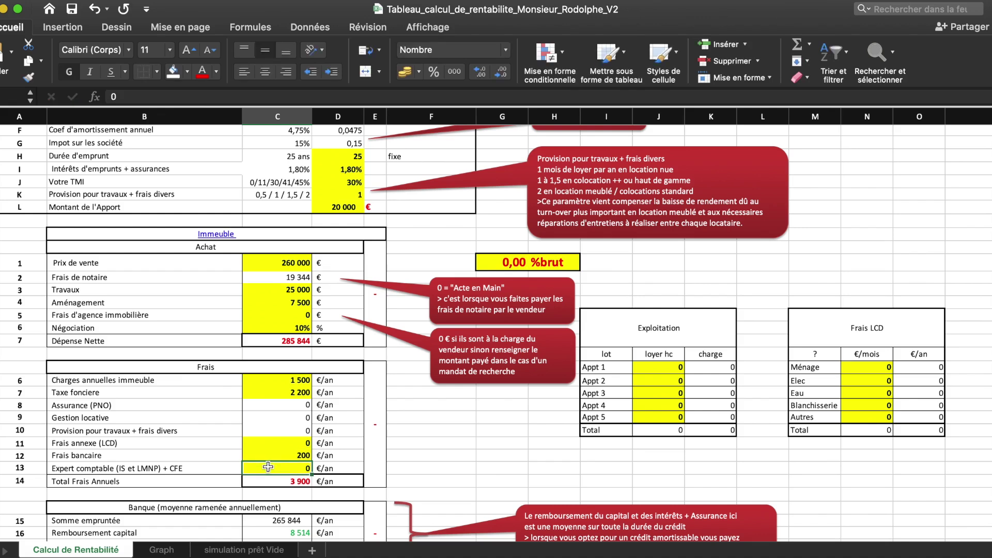
type("500")
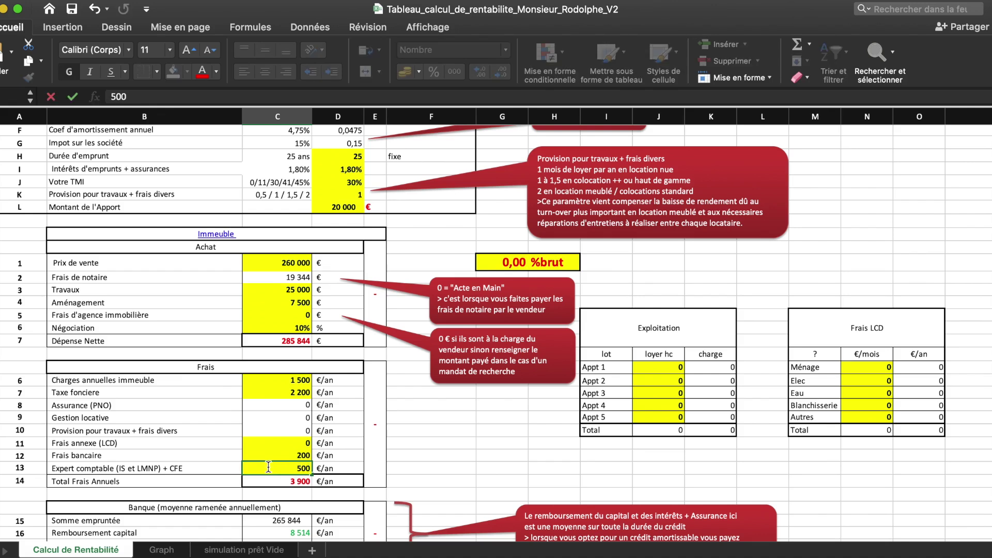
key("Return")
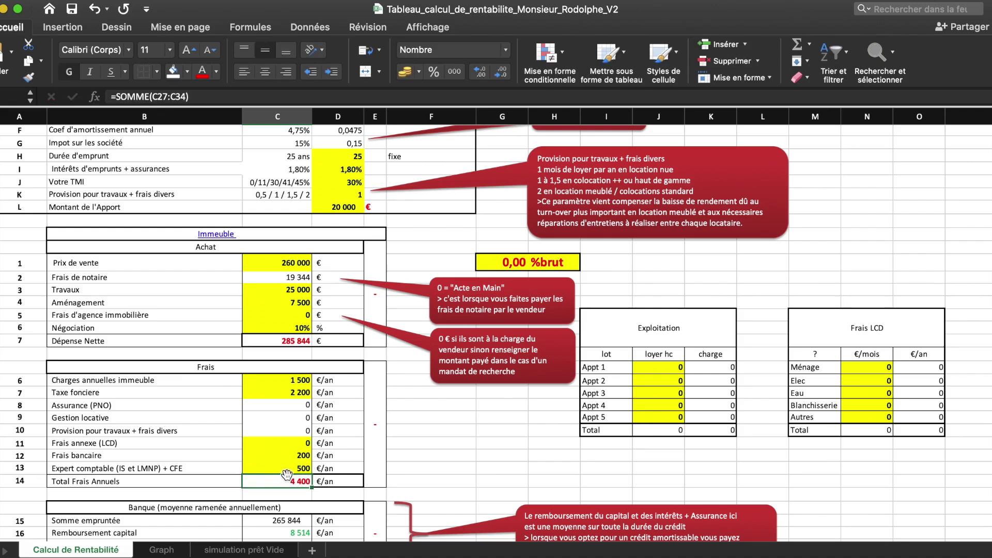
In the Exploitation table, set the loyer hc of Appt 1 to 1050 and Appt 2 to 2000
left_click(666, 369)
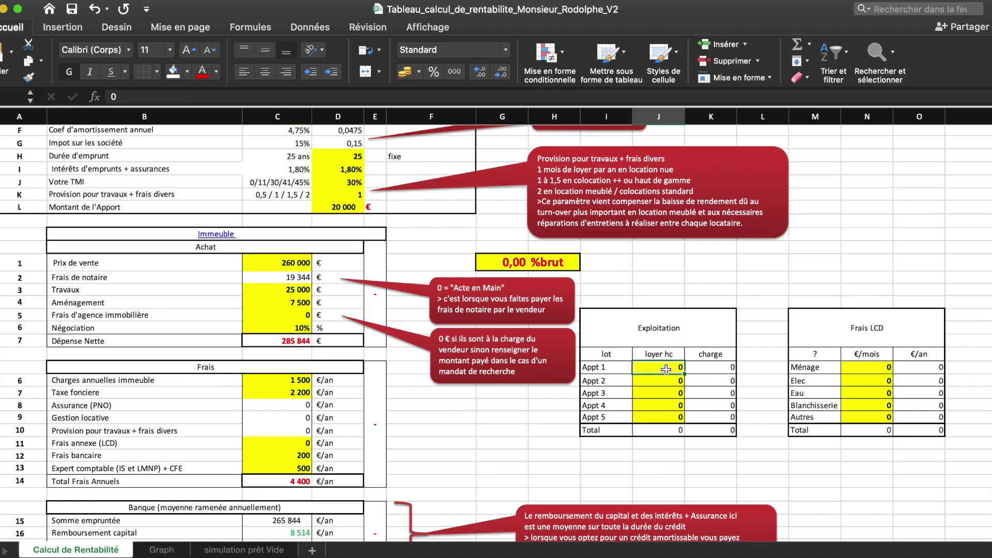
type("105")
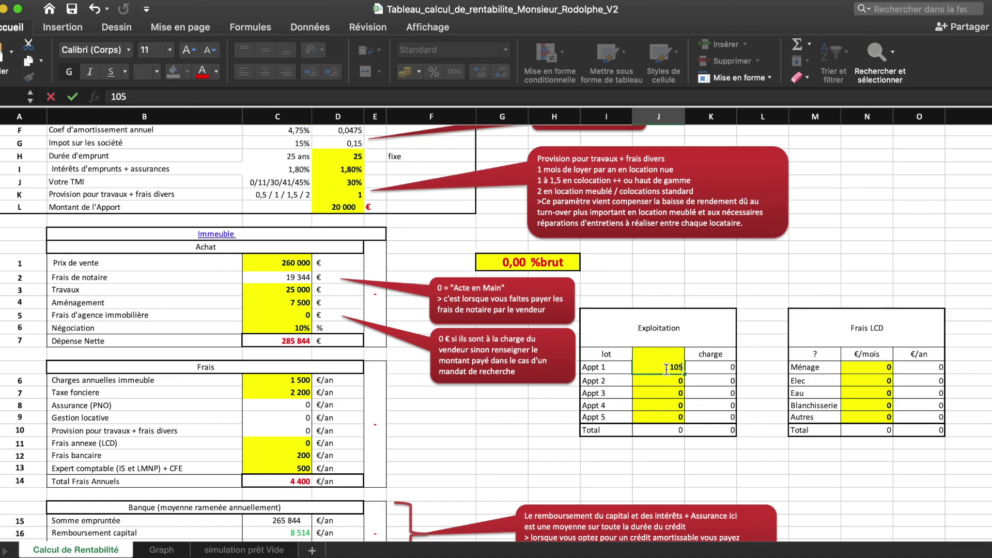
type("0")
key("Return")
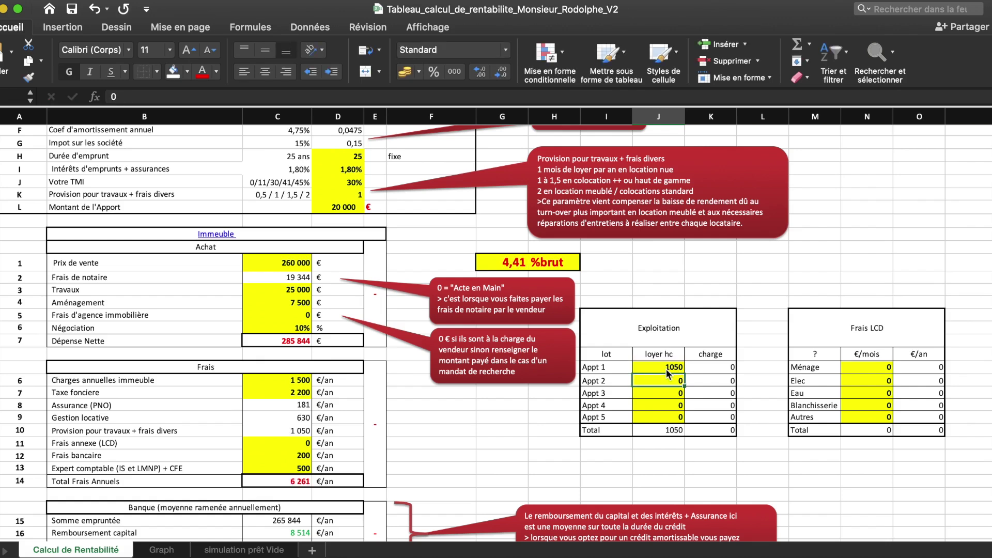
type("2000")
key("Return")
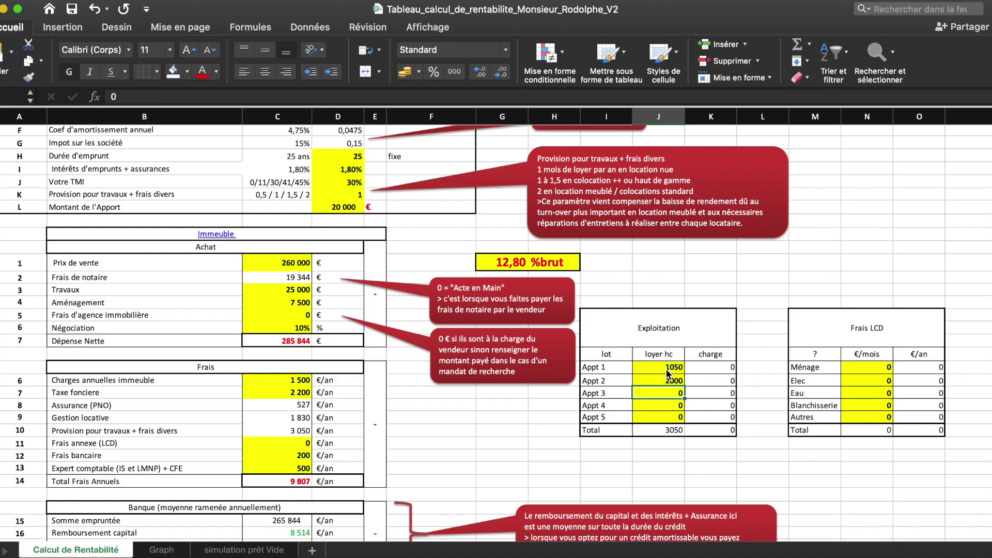
In the Exploitation table, set the loyer hc of Appt 3 to 550, Appt 4 to 500 and Appt 5 to 600
type("550")
key("Return")
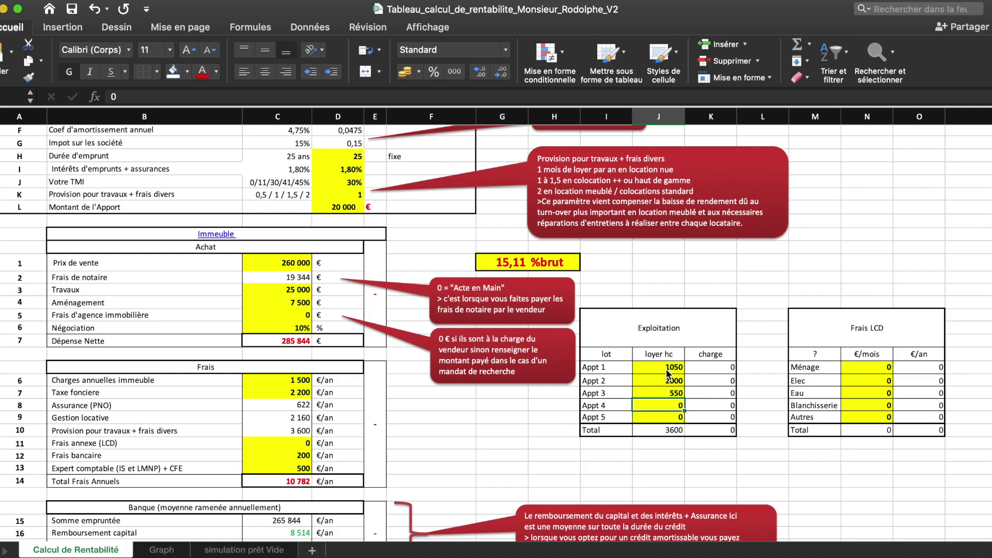
type("500")
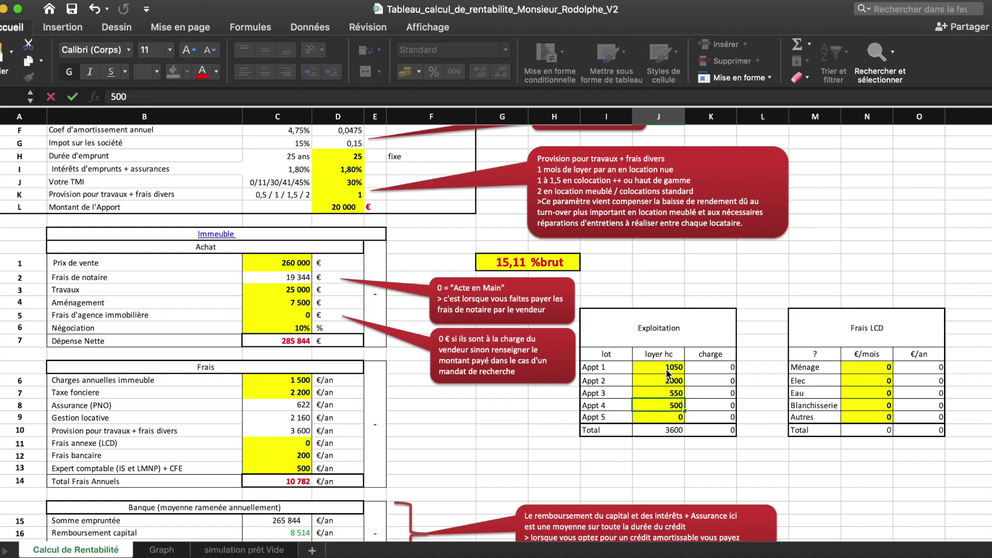
key("Return")
type("6")
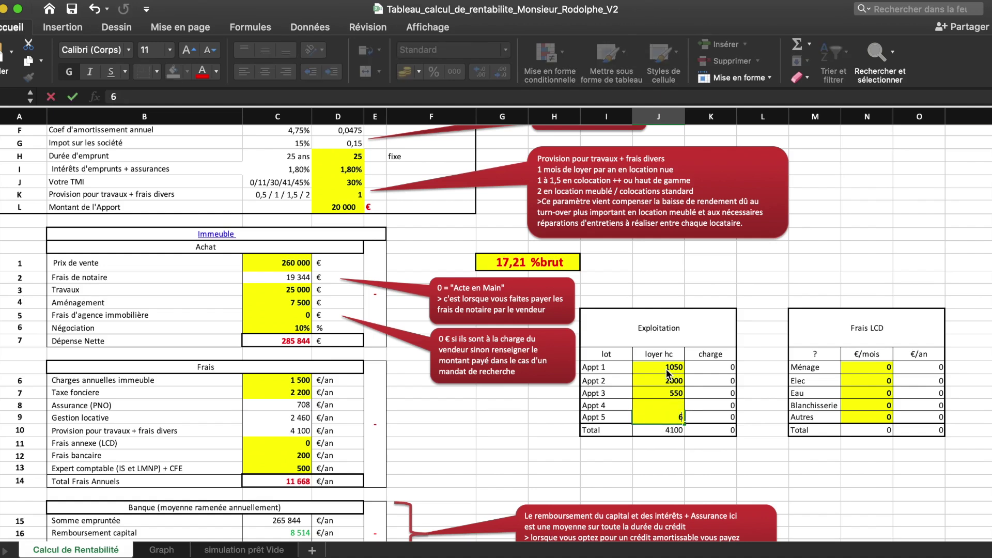
type("00")
key("Return")
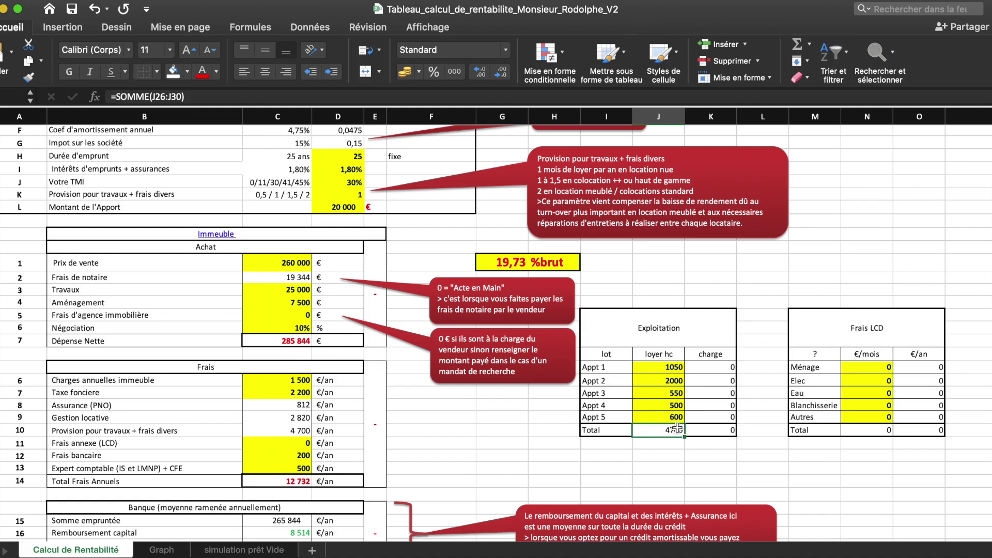
In the Achat section, set Travaux to 45000 €
left_click(284, 293)
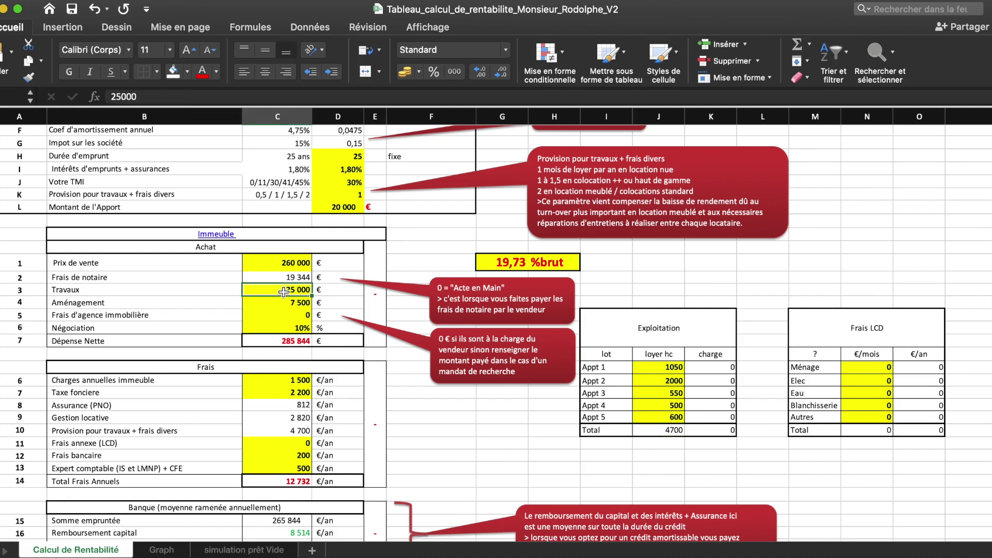
double_click(283, 293)
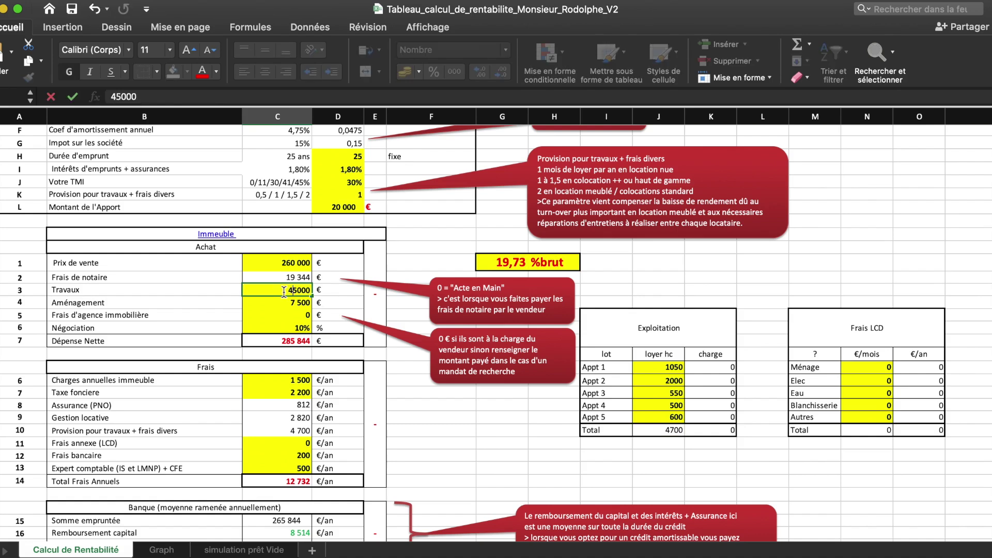
left_click(280, 302)
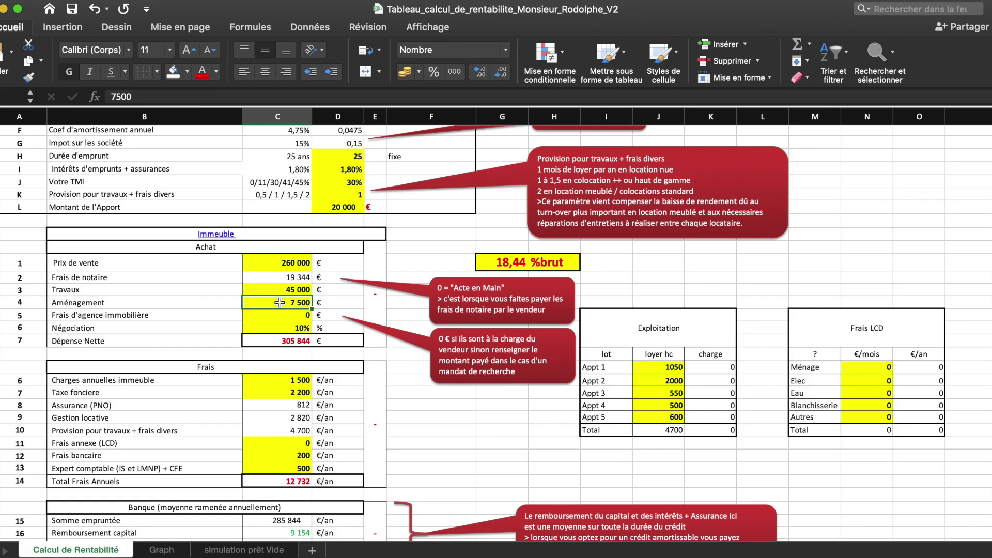
Make the Somme empruntée amount in the Banque section bold
scroll(413, 398, "down", 5)
left_click(415, 402)
scroll(415, 403, "down", 2)
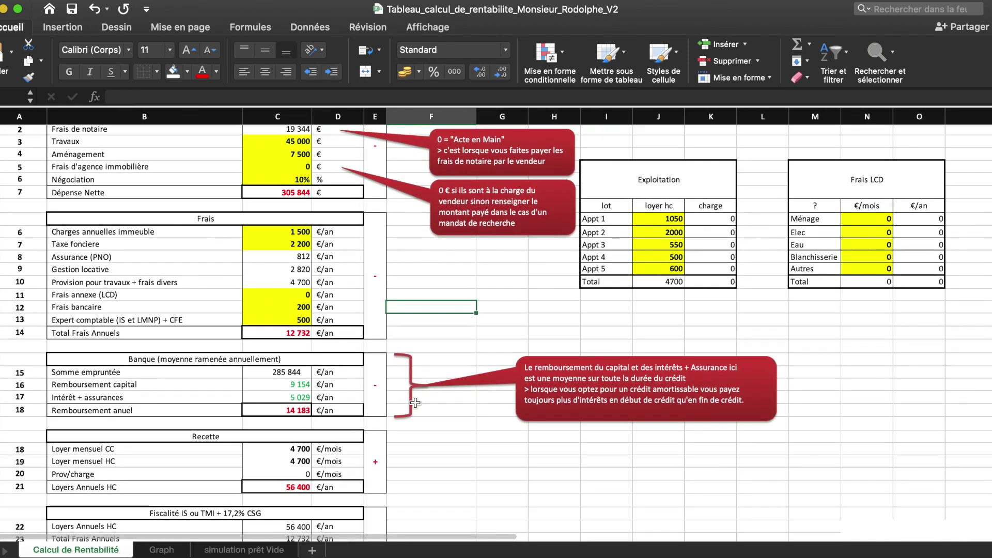
left_click(285, 373)
left_click(70, 73)
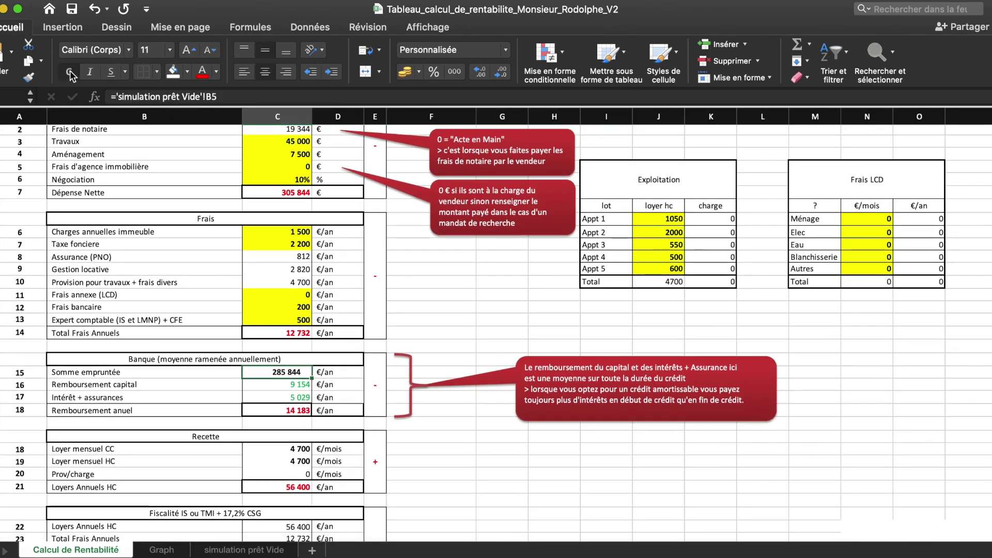
Review the Banque repayment figures and compare Somme empruntée with Dépense Nette and the loan assumptions
left_click(265, 390)
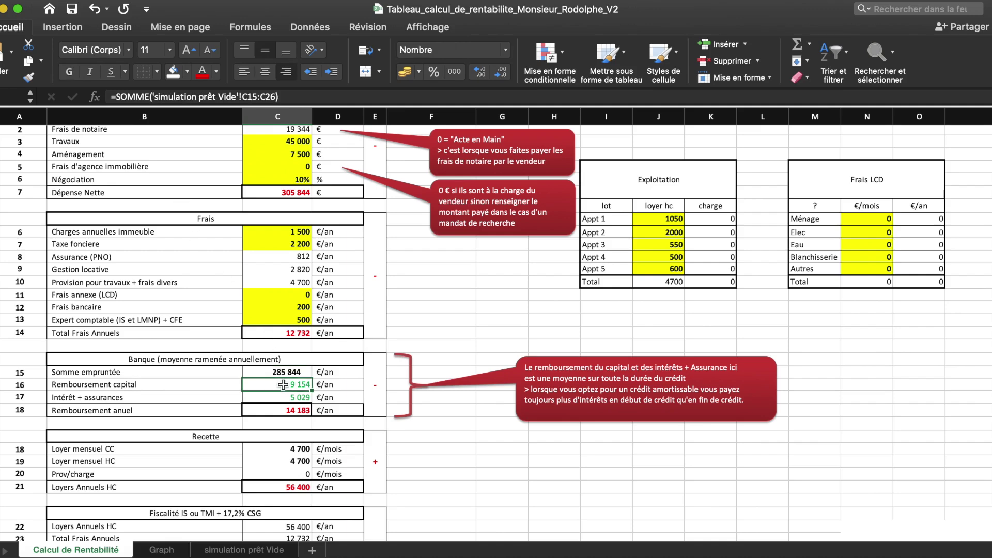
scroll(283, 385, "up", 5)
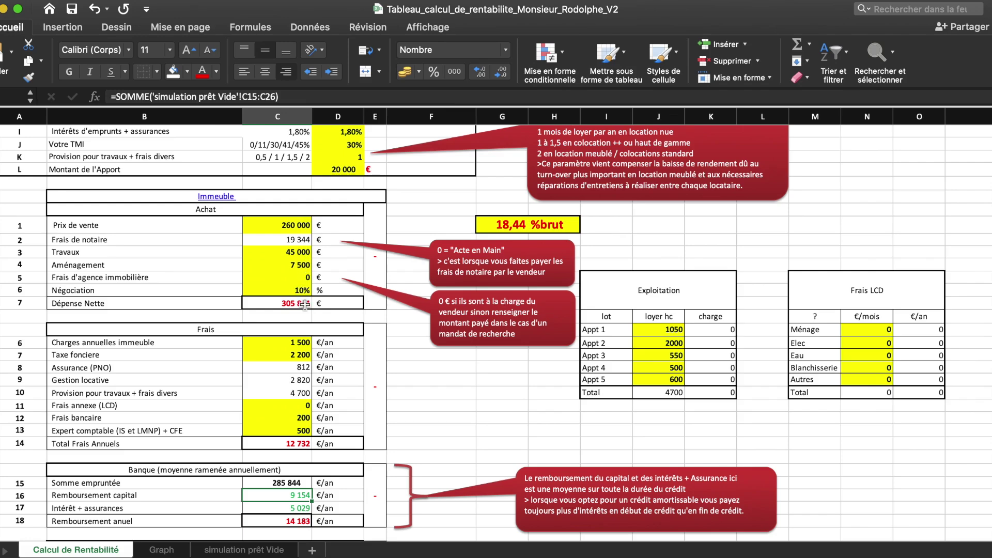
scroll(300, 305, "down", 6)
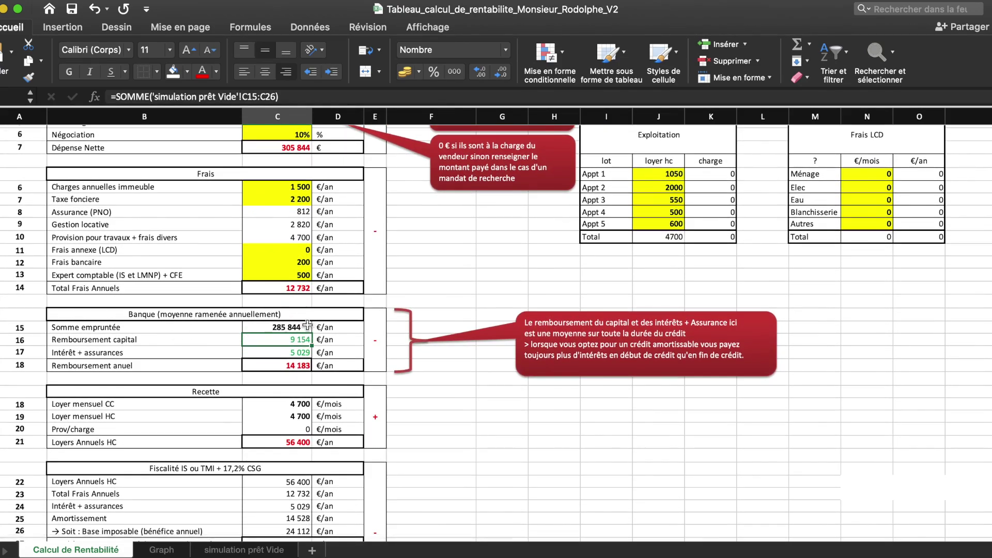
scroll(308, 326, "up", 5)
scroll(309, 324, "up", 2)
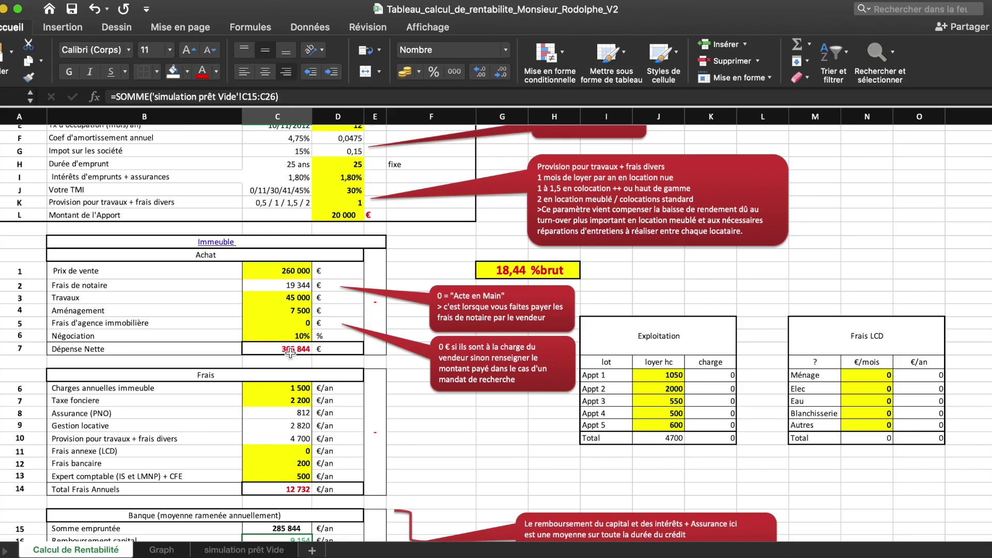
scroll(338, 223, "down", 4)
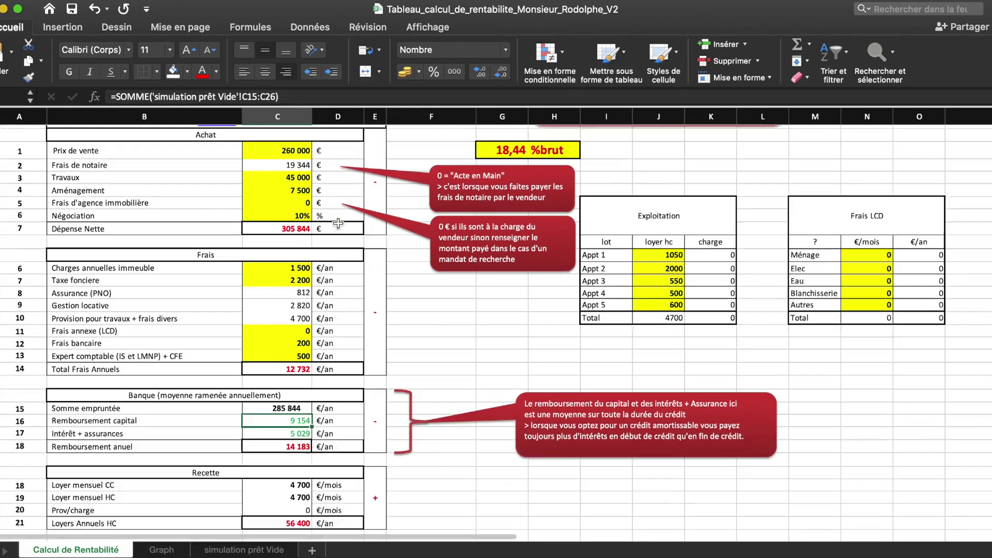
scroll(337, 223, "down", 2)
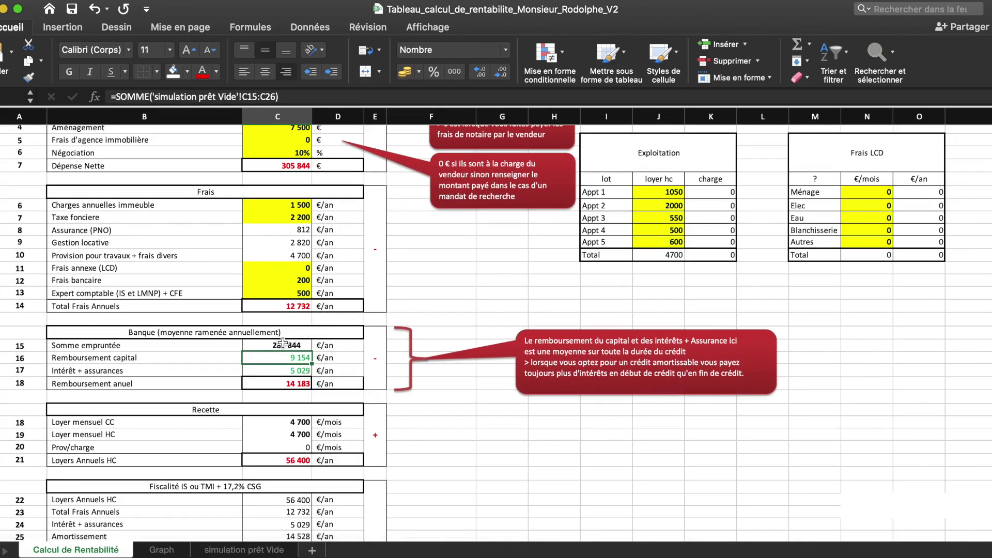
scroll(302, 339, "up", 7)
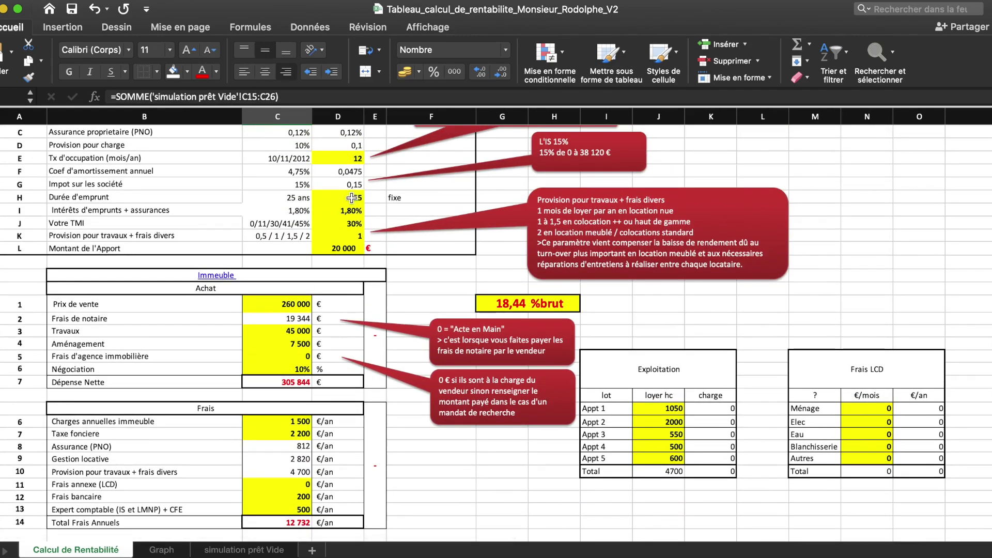
scroll(351, 208, "down", 1)
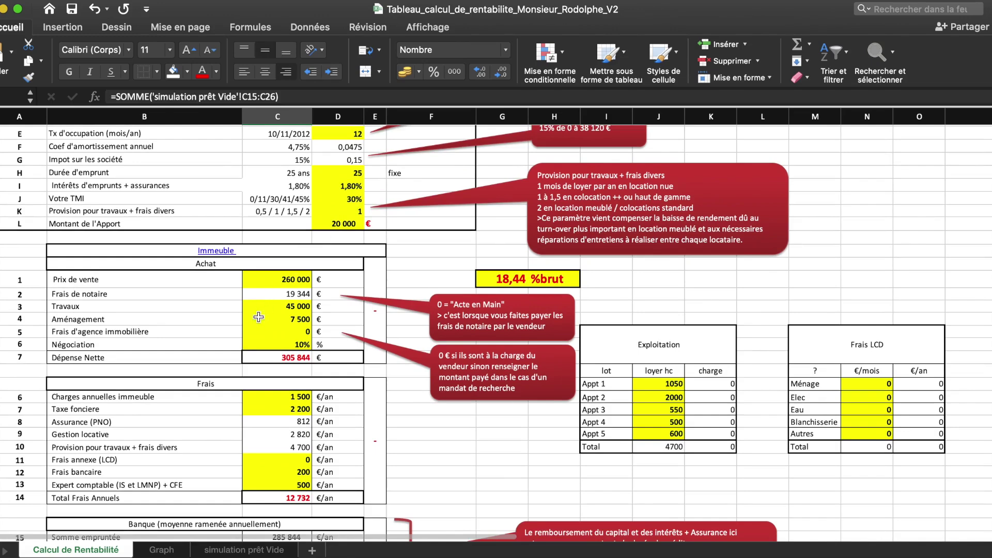
Examine the amortization schedule on the simulation prêt Vide sheet and select the row of month 300, where the loan ends
left_click(231, 552)
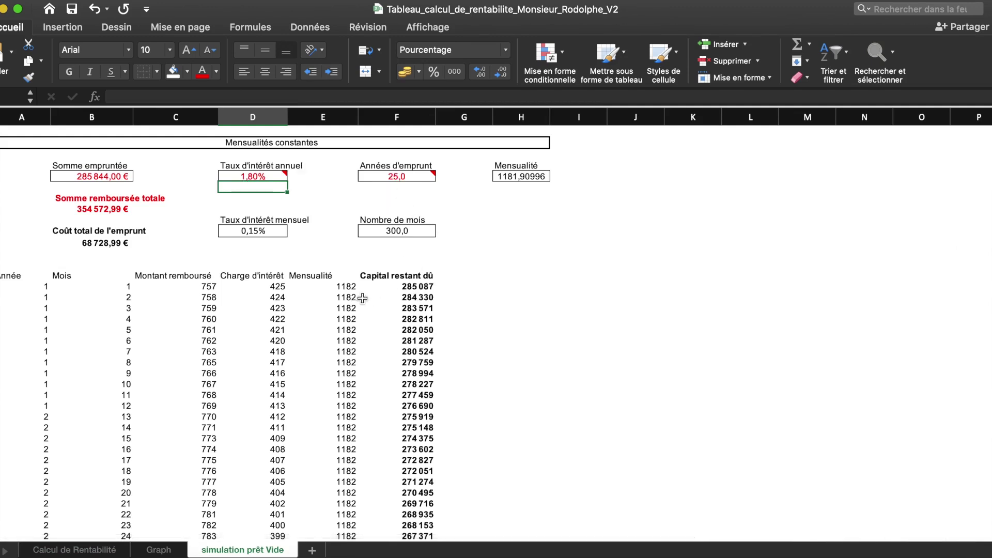
scroll(342, 299, "down", 10)
scroll(343, 300, "down", 20)
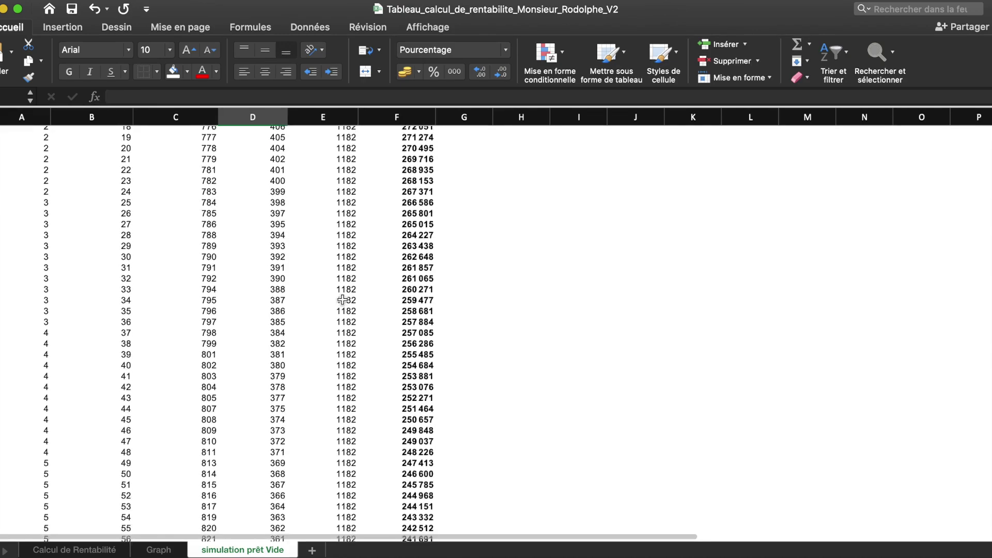
scroll(342, 300, "down", 20)
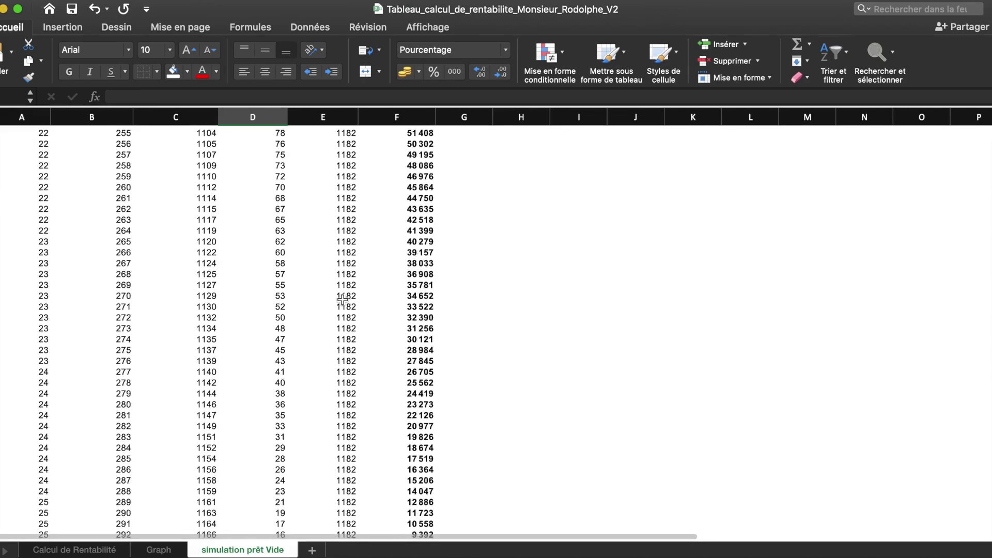
scroll(343, 300, "down", 10)
scroll(341, 299, "up", 10)
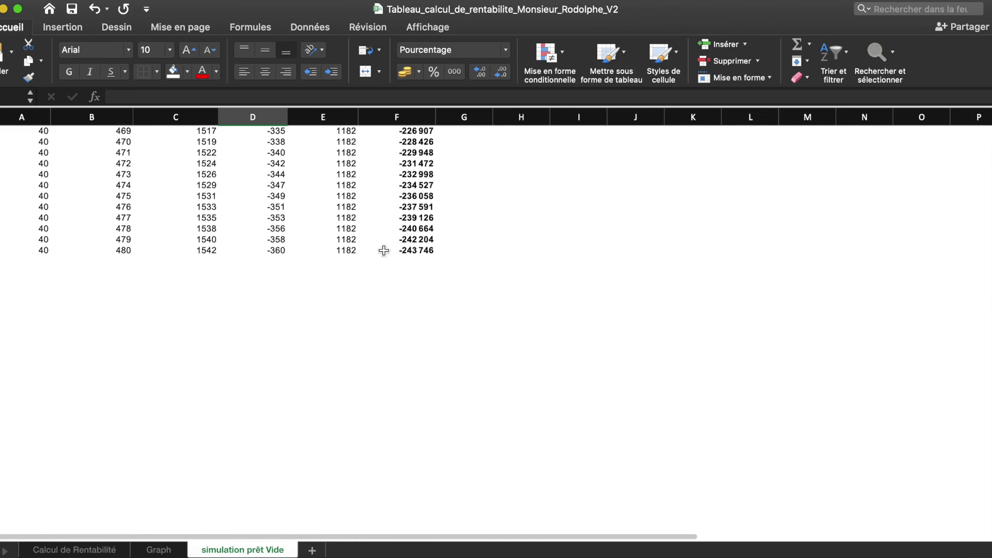
scroll(325, 250, "up", 8)
scroll(354, 299, "up", 20)
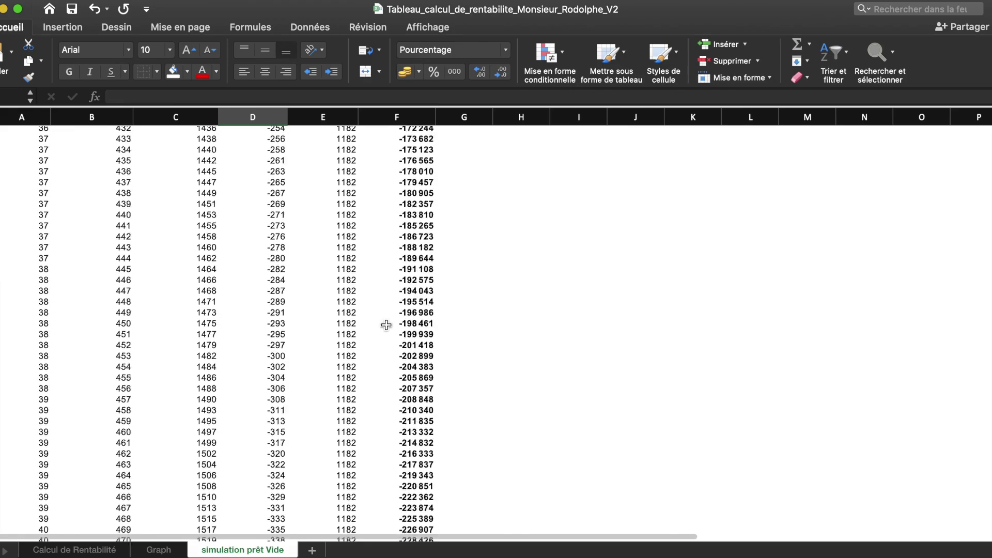
scroll(198, 287, "up", 20)
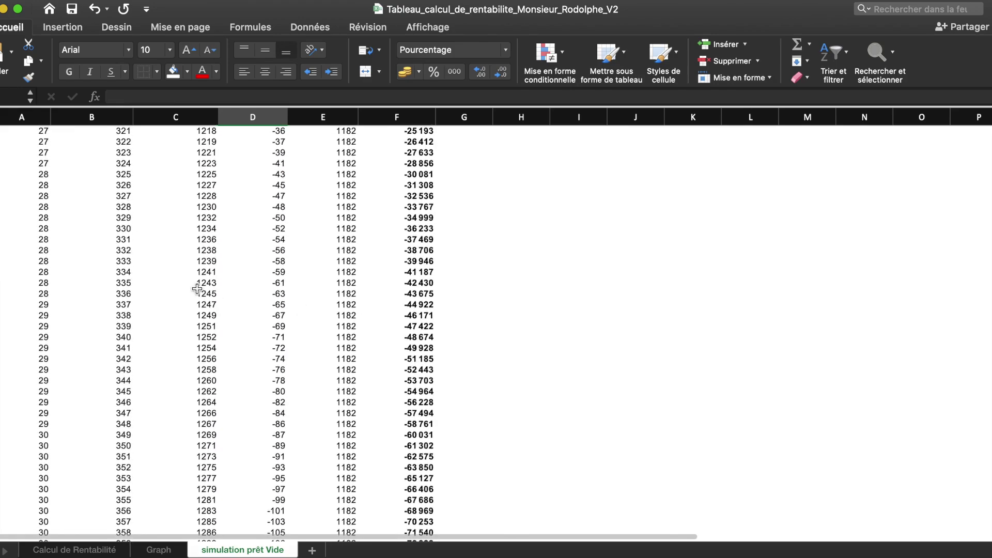
scroll(197, 289, "up", 2)
scroll(197, 288, "down", 4)
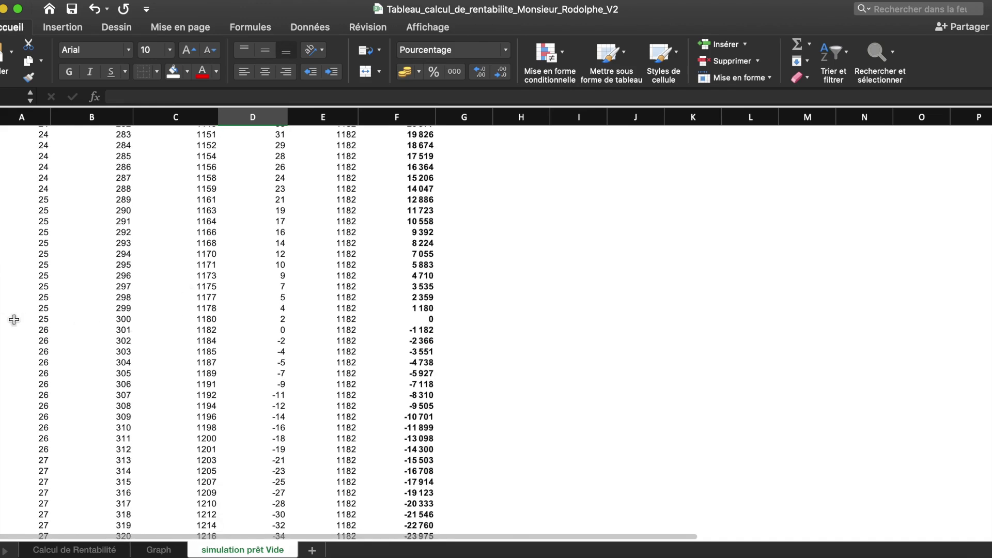
left_click(44, 319)
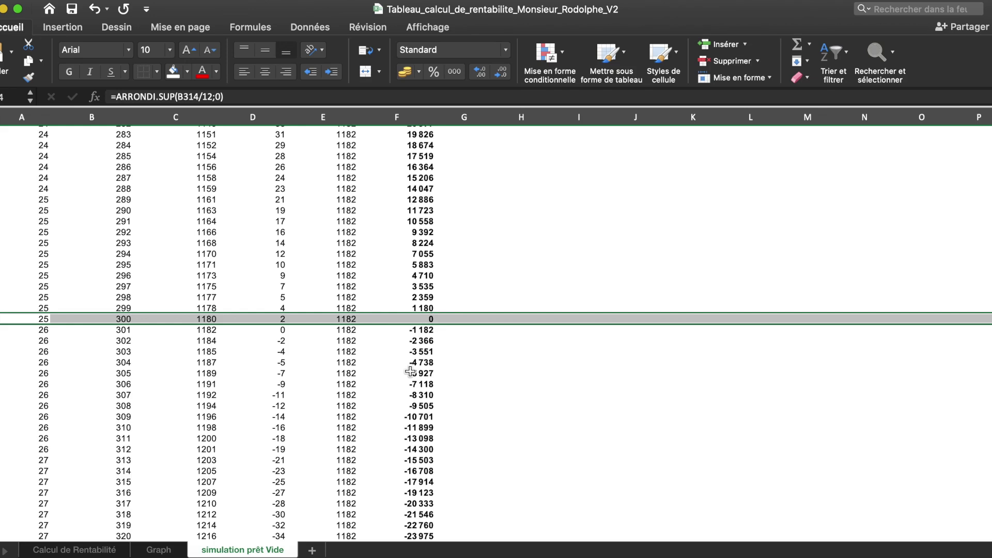
Review the BILAN results for each tax regime on the Calcul de Rentabilité sheet, from SAS à l'IS to Micro Foncier
left_click(78, 549)
scroll(311, 409, "down", 15)
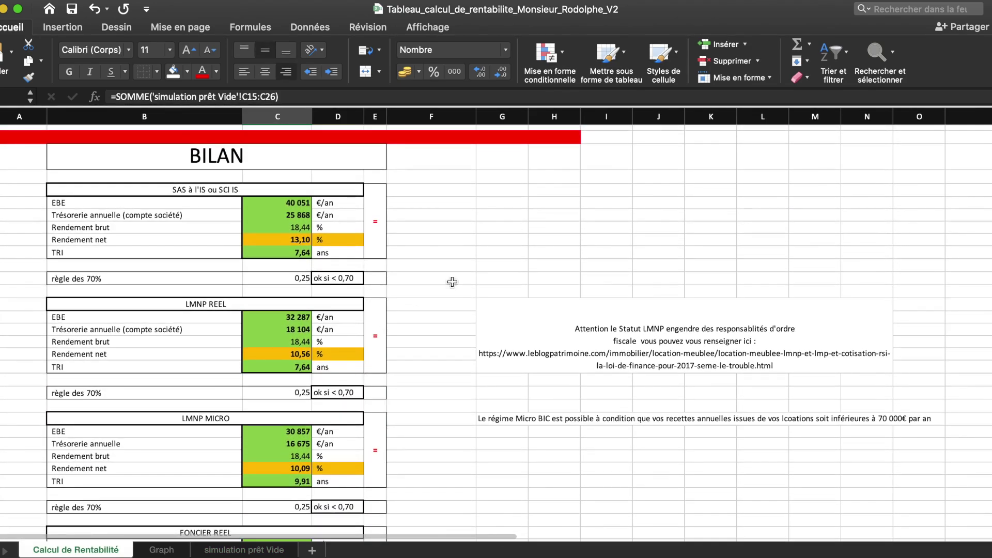
scroll(451, 287, "up", 3)
scroll(369, 278, "up", 4)
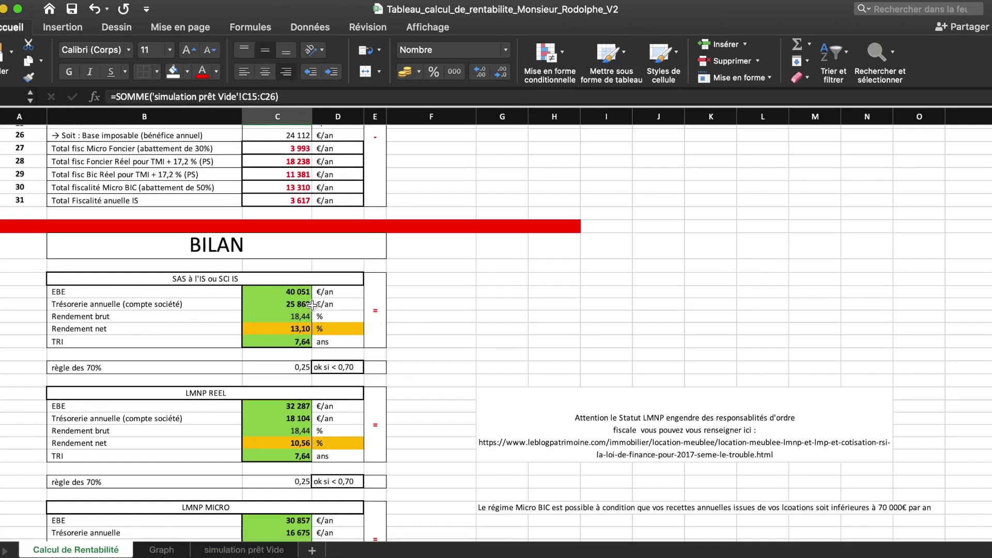
scroll(311, 305, "down", 1)
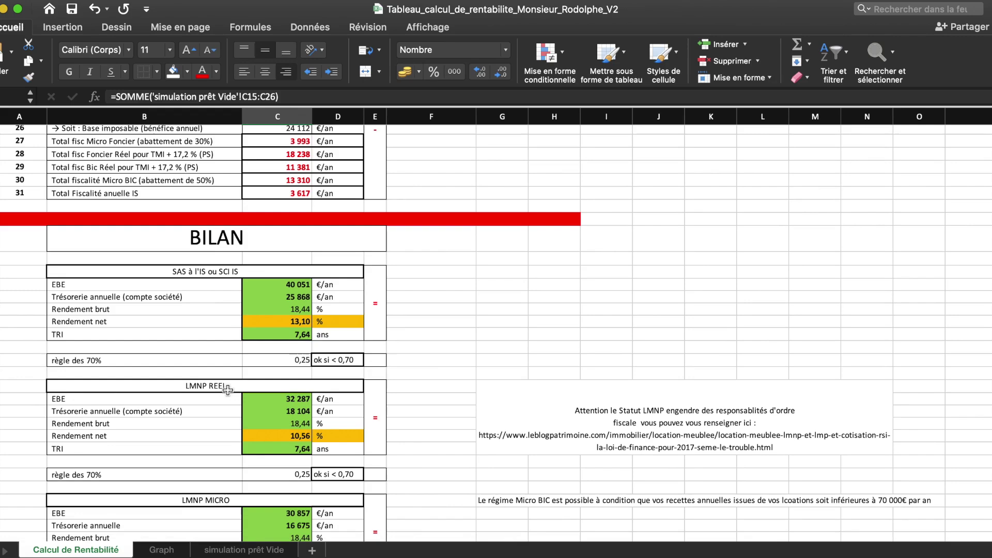
scroll(227, 390, "down", 3)
scroll(228, 390, "down", 3)
scroll(226, 408, "down", 8)
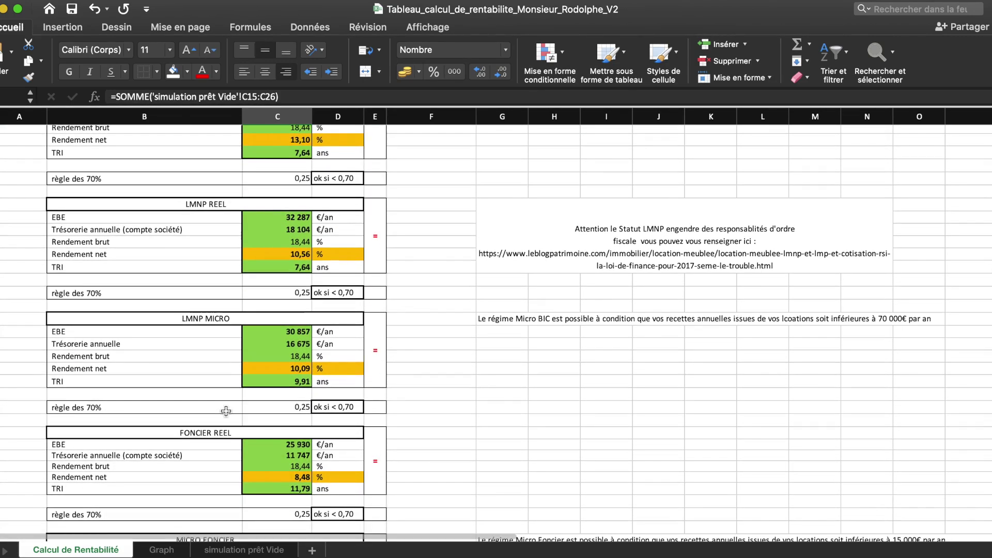
scroll(226, 411, "down", 3)
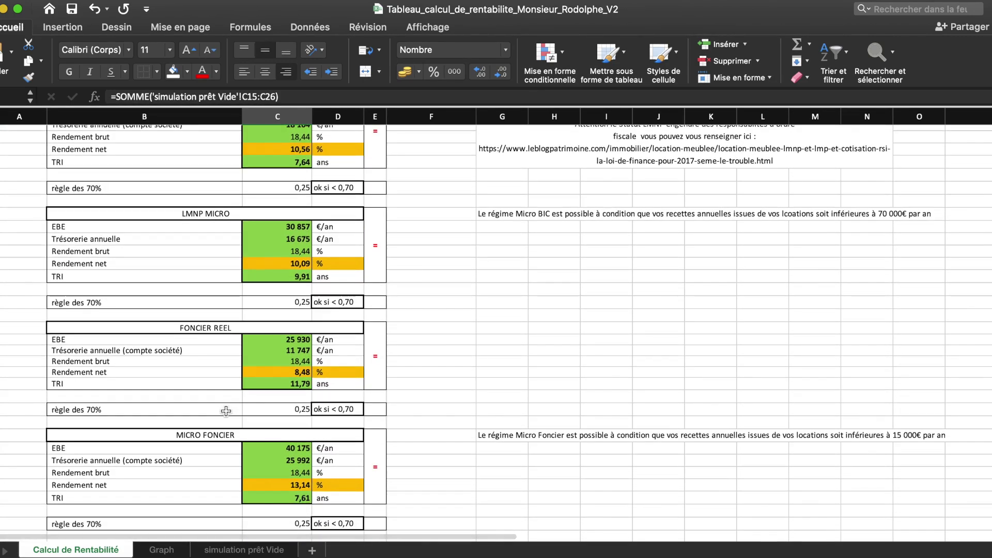
scroll(226, 411, "up", 15)
scroll(226, 411, "up", 6)
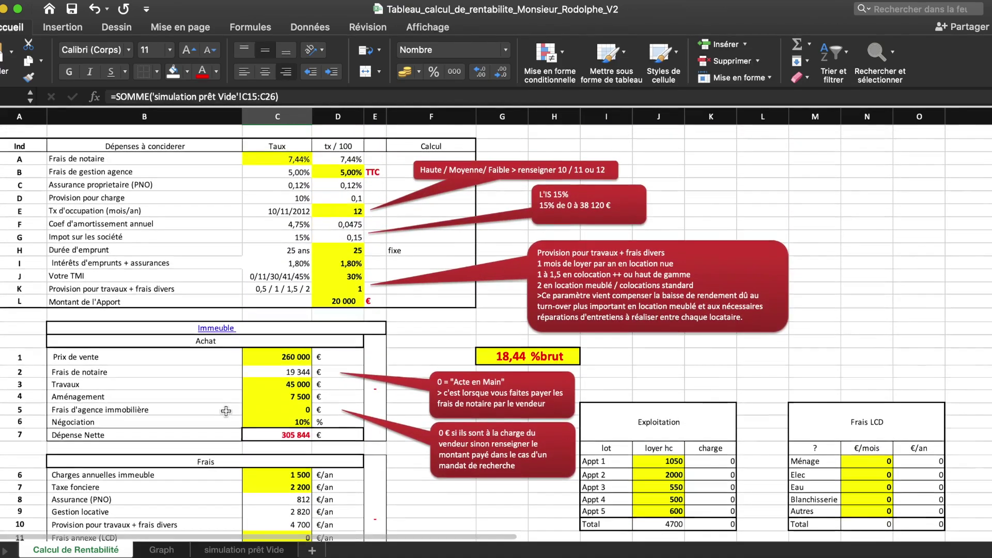
Insert a space between ">" and "Ce paramètre" in the Provision pour travaux + frais divers callout
scroll(525, 426, "down", 15)
scroll(524, 425, "down", 5)
scroll(525, 425, "up", 10)
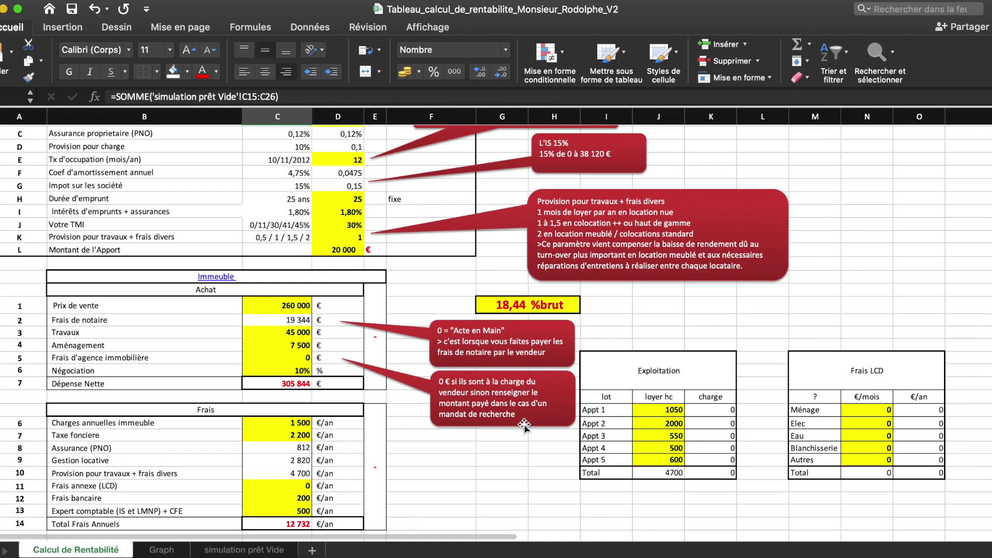
scroll(524, 424, "up", 3)
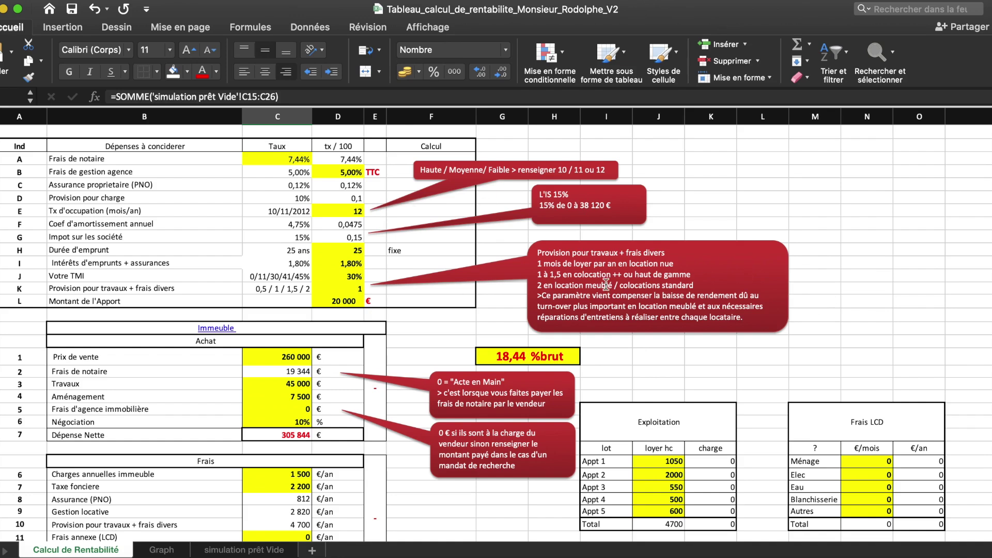
left_click(544, 295)
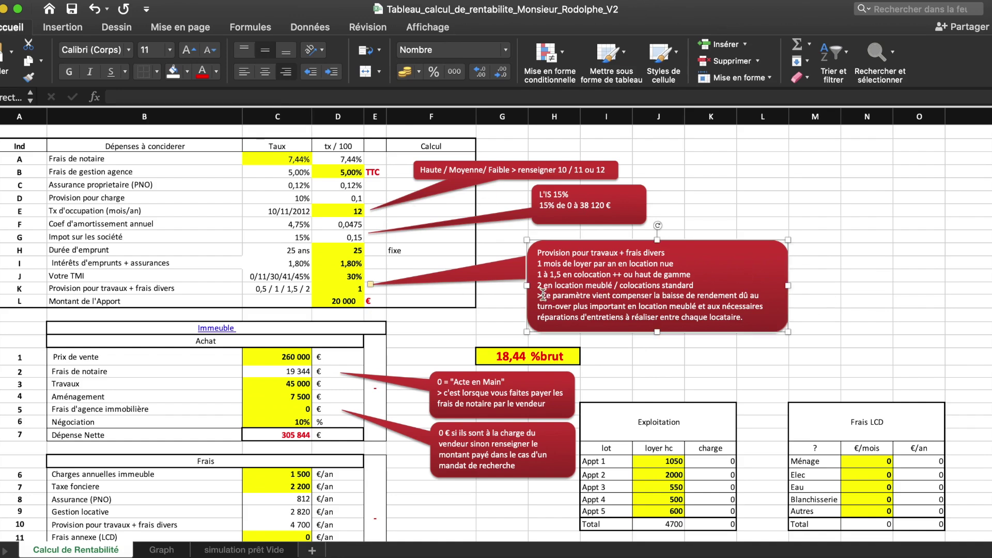
left_click(514, 303)
left_click(709, 351)
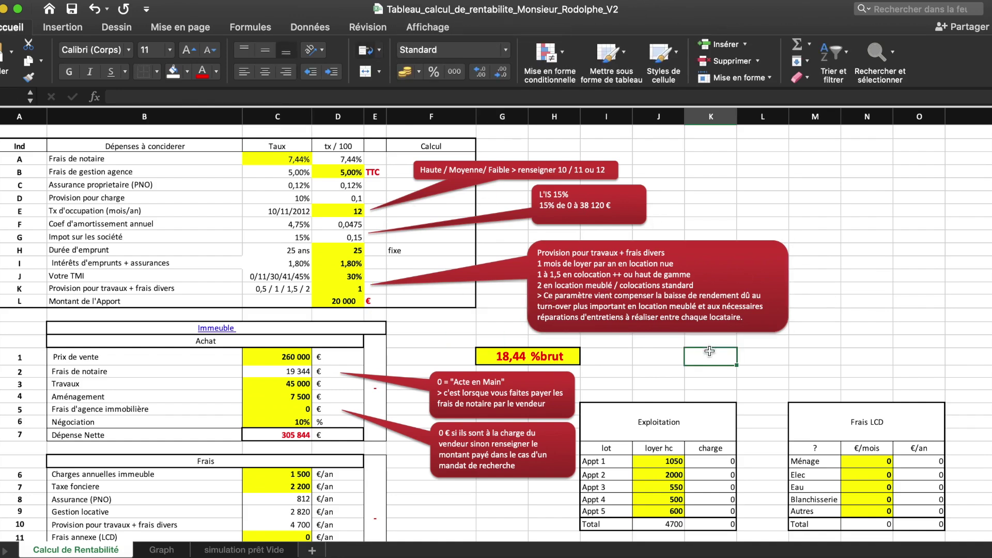
Review the assumptions, Achat, Frais and Banque sections together with their explanatory callouts and the apartment rents
scroll(710, 351, "down", 15)
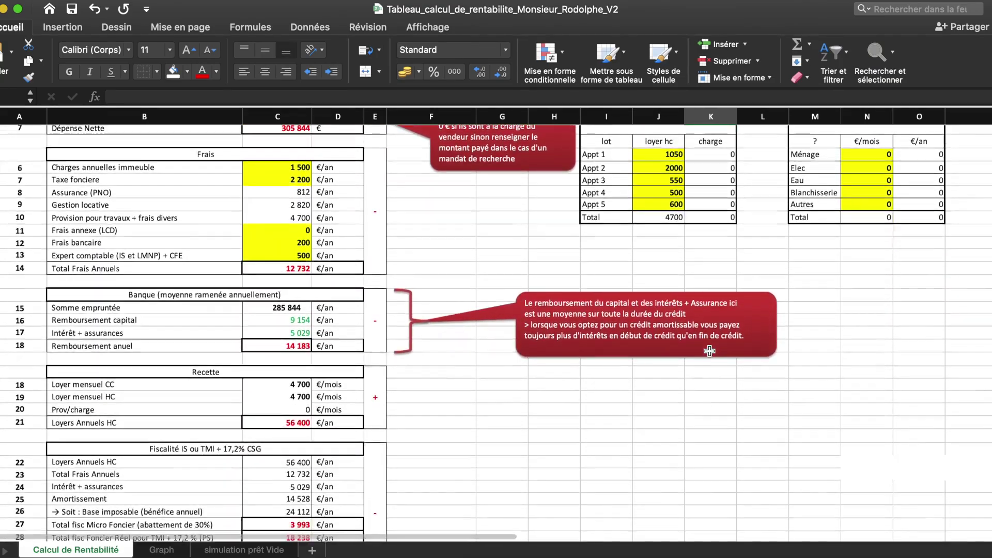
scroll(709, 351, "up", 8)
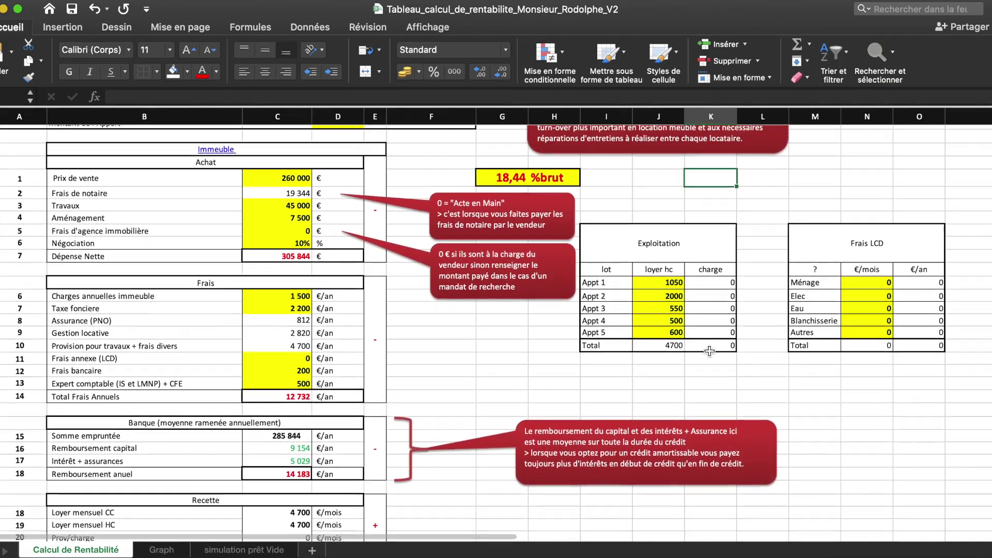
scroll(710, 351, "up", 4)
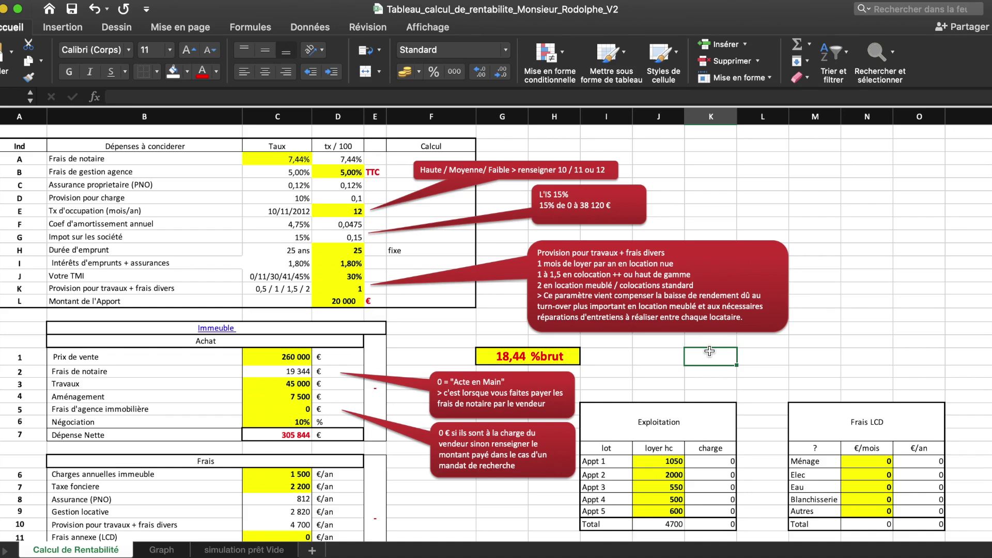
scroll(710, 351, "down", 6)
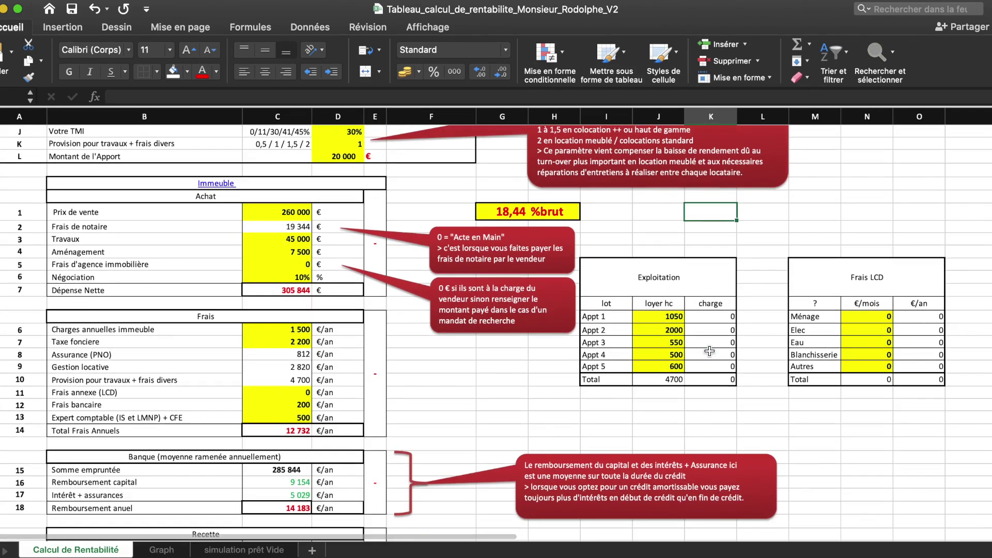
scroll(709, 350, "down", 2)
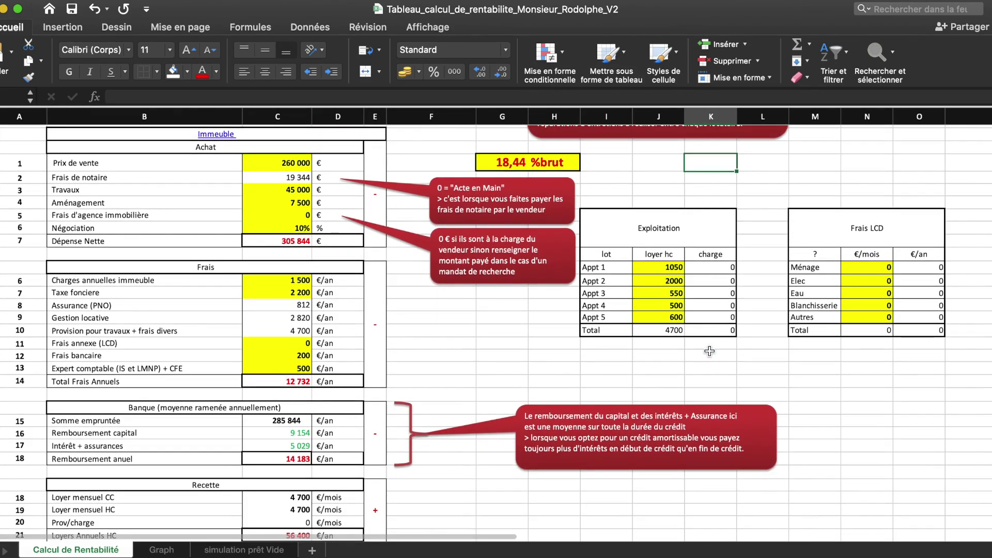